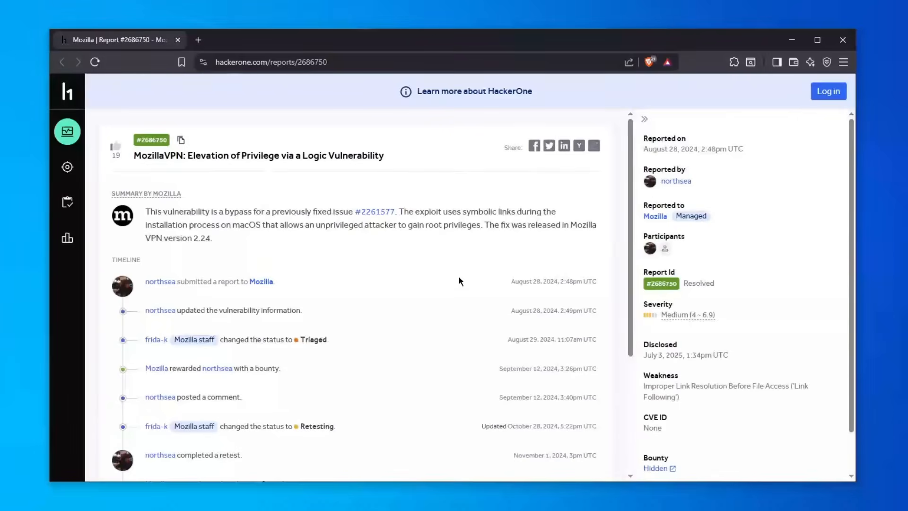
{"action": "scroll", "coordinate": [458, 281], "scroll_direction": "down", "scroll_amount": 3}
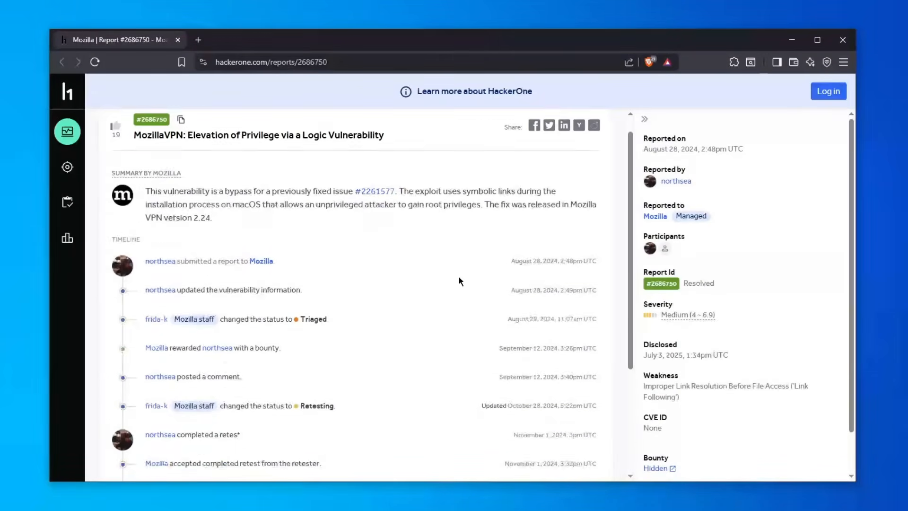
{"action": "scroll", "coordinate": [459, 281], "scroll_direction": "up", "scroll_amount": 4}
{"action": "scroll", "coordinate": [458, 281], "scroll_direction": "down", "scroll_amount": 4}
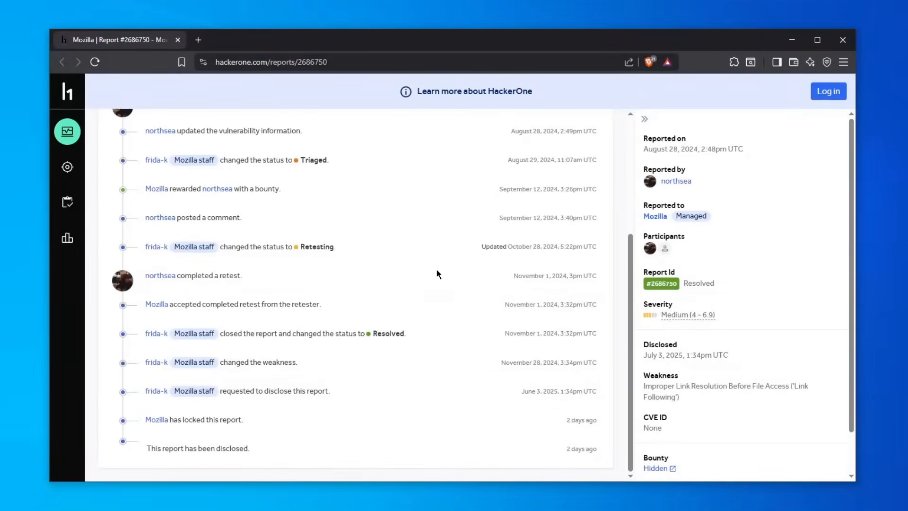
{"action": "scroll", "coordinate": [429, 287], "scroll_direction": "up", "scroll_amount": 1}
{"action": "scroll", "coordinate": [429, 287], "scroll_direction": "down", "scroll_amount": 1}
{"action": "scroll", "coordinate": [430, 287], "scroll_direction": "up", "scroll_amount": 3}
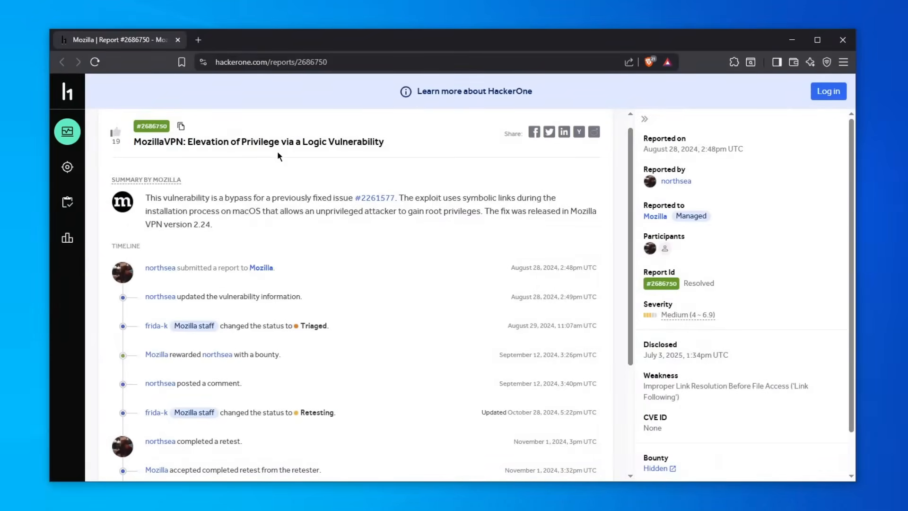
{"action": "scroll", "coordinate": [310, 274], "scroll_direction": "down", "scroll_amount": 3}
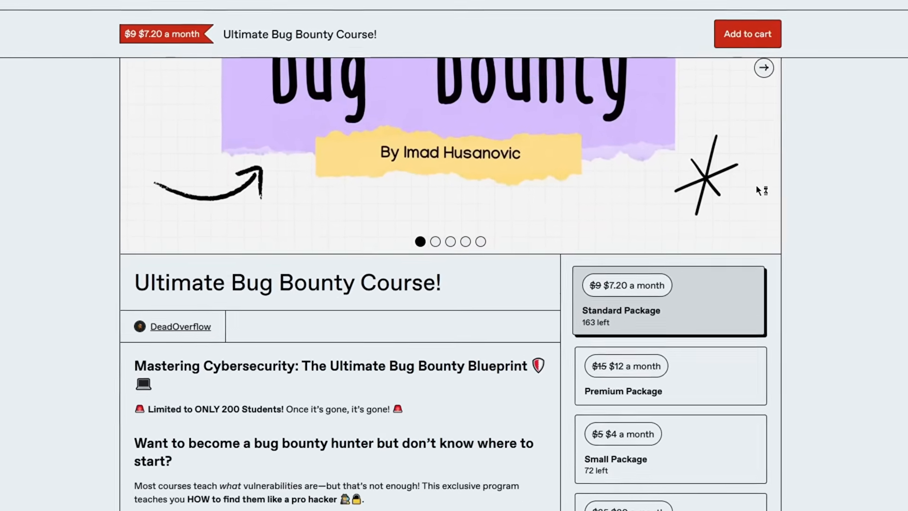
{"action": "scroll", "coordinate": [751, 187], "scroll_direction": "down", "scroll_amount": 3}
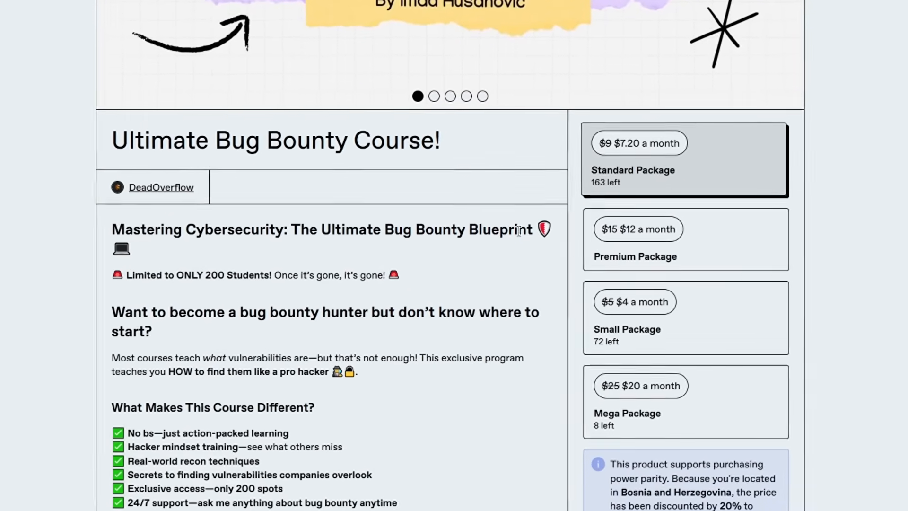
Highlight part of the Ultimate Bug Bounty Course headline on the Gumroad page.
{"action": "left_click_drag", "start_coordinate": [506, 221], "coordinate": [532, 229]}
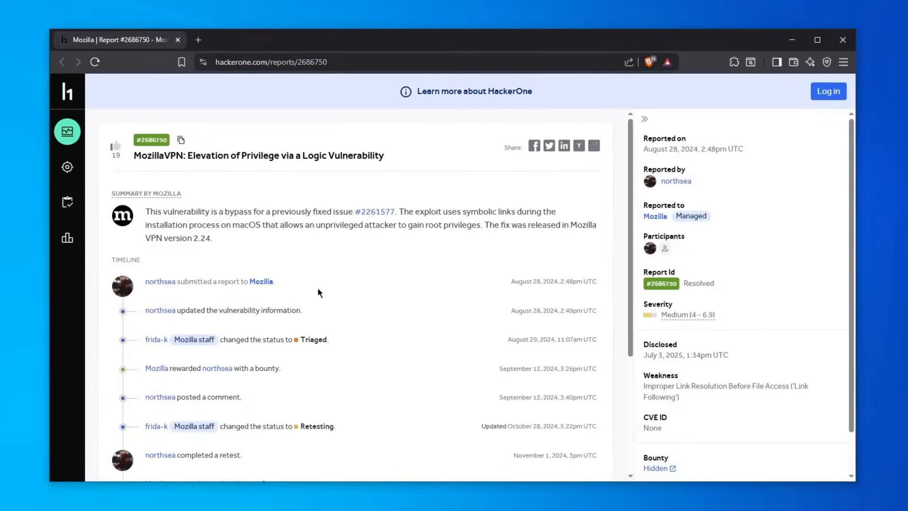
Highlight the summary's bypass, symbolic links, macOS installation and gain-root-privileges phrases.
{"action": "left_click_drag", "start_coordinate": [223, 211], "coordinate": [324, 213]}
{"action": "left_click", "coordinate": [417, 212]}
{"action": "left_click_drag", "start_coordinate": [417, 211], "coordinate": [513, 212]}
{"action": "left_click_drag", "start_coordinate": [162, 224], "coordinate": [304, 224]}
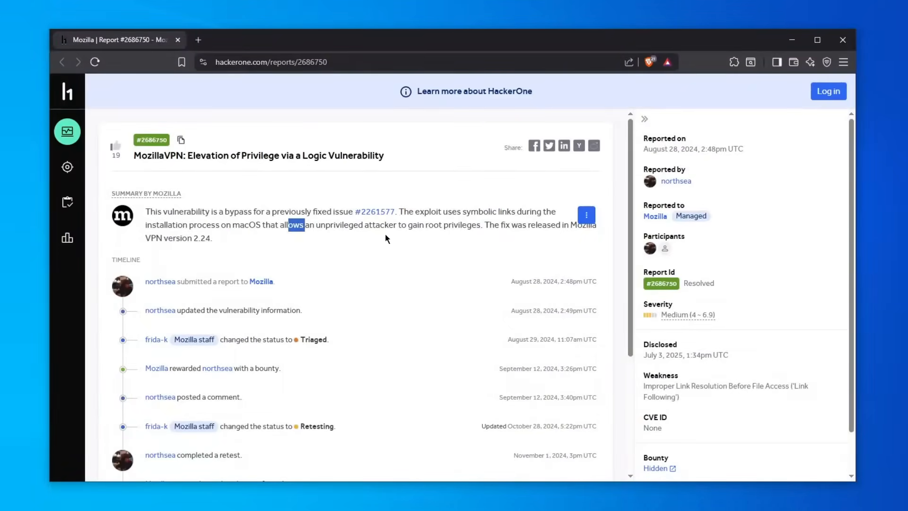
{"action": "left_click_drag", "start_coordinate": [404, 224], "coordinate": [491, 226]}
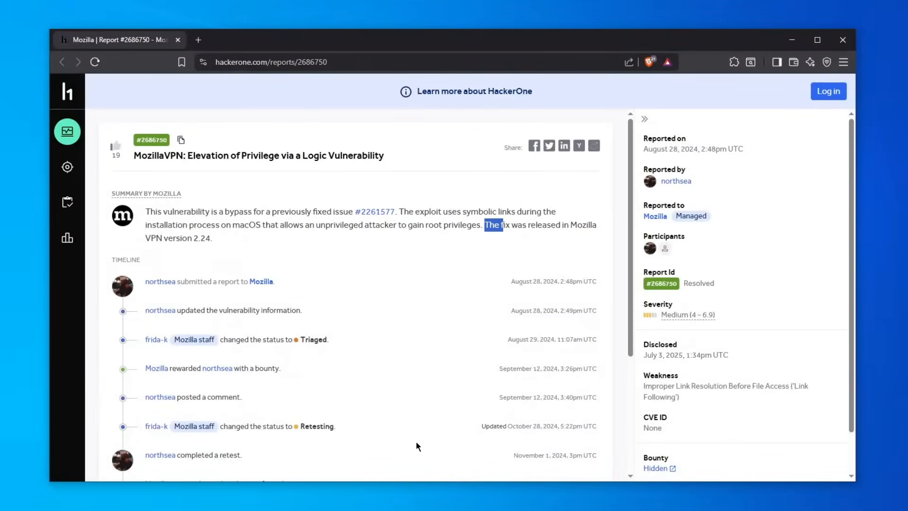
Highlight the fixed version 2.24, the word macOS, and 'version 2.24.' in the summary.
{"action": "left_click_drag", "start_coordinate": [571, 224], "coordinate": [586, 235]}
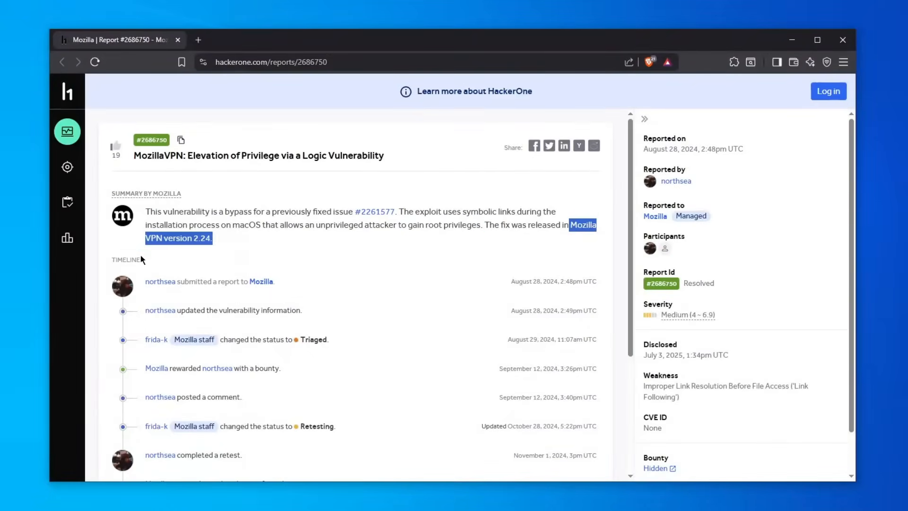
{"action": "left_click", "coordinate": [158, 245]}
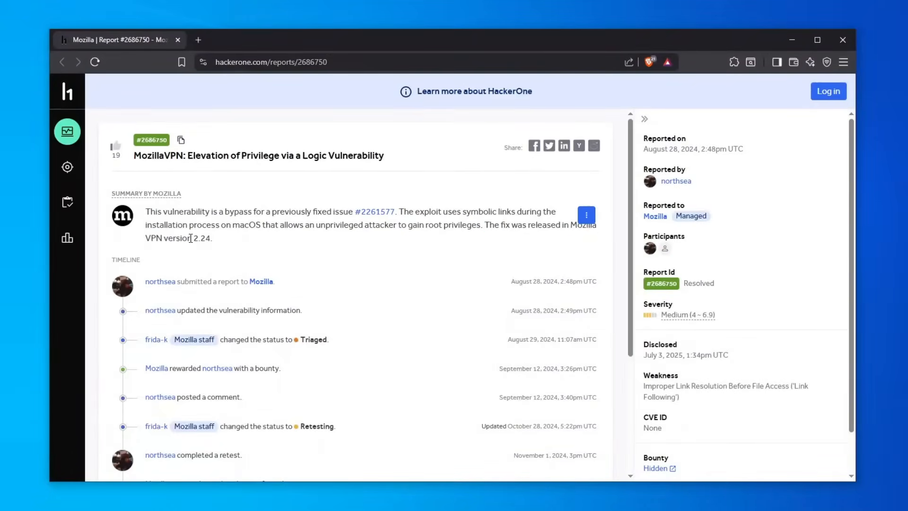
{"action": "left_click_drag", "start_coordinate": [193, 238], "coordinate": [213, 239]}
{"action": "double_click", "coordinate": [246, 225]}
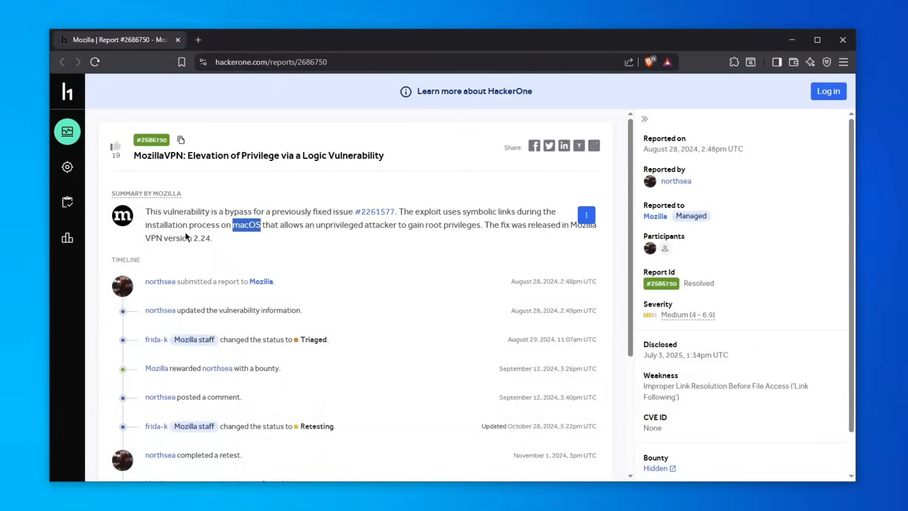
{"action": "mouse_move", "coordinate": [163, 239]}
{"action": "left_mouse_down"}
{"action": "mouse_move", "coordinate": [213, 238]}
{"action": "mouse_move", "coordinate": [145, 225]}
{"action": "left_mouse_up"}
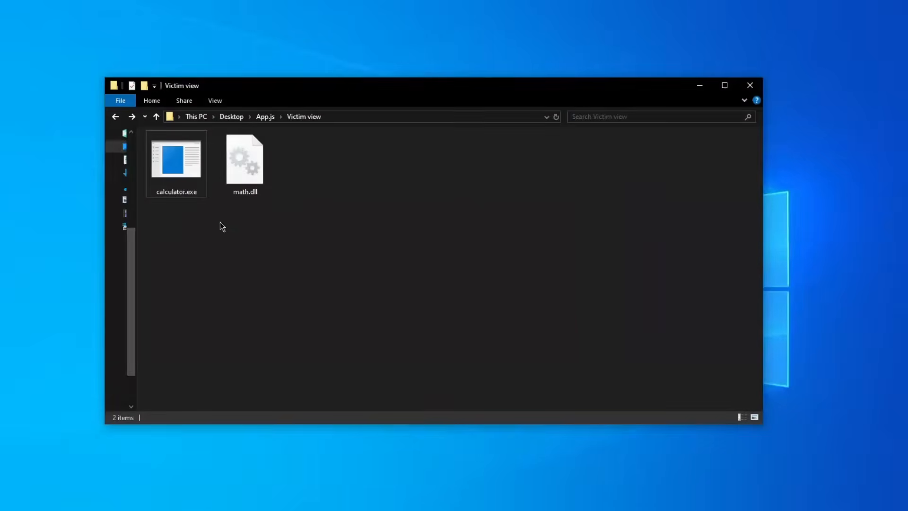
Select calculator.exe and math.dll together in the Victim view folder.
{"action": "left_click", "coordinate": [190, 168]}
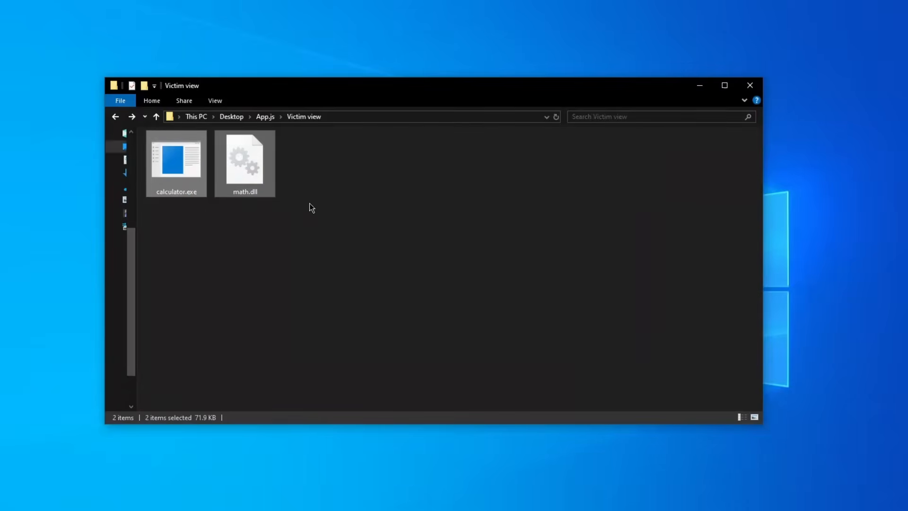
{"action": "left_click_drag", "start_coordinate": [324, 216], "coordinate": [212, 173]}
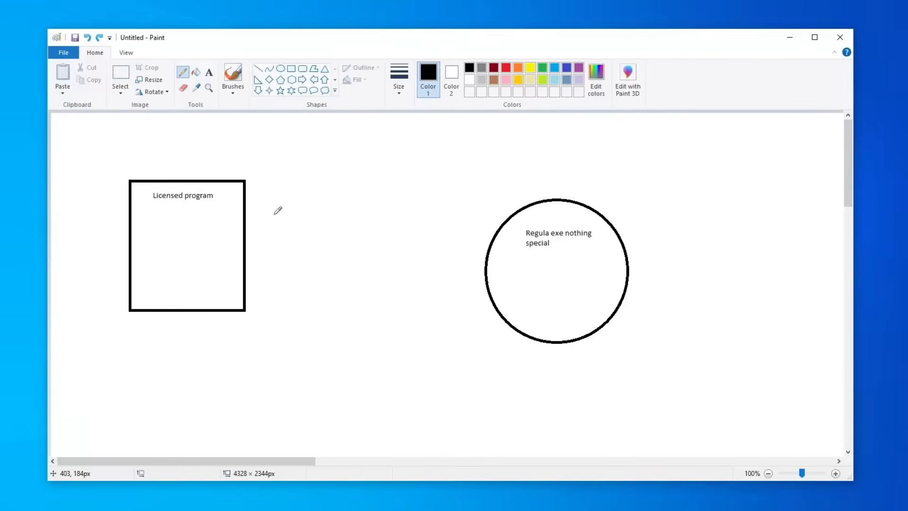
Pencil an underline beneath 'Licensed program' and an outline around the circle's label.
{"action": "left_click_drag", "start_coordinate": [149, 203], "coordinate": [213, 203]}
{"action": "left_click_drag", "start_coordinate": [522, 229], "coordinate": [522, 222]}
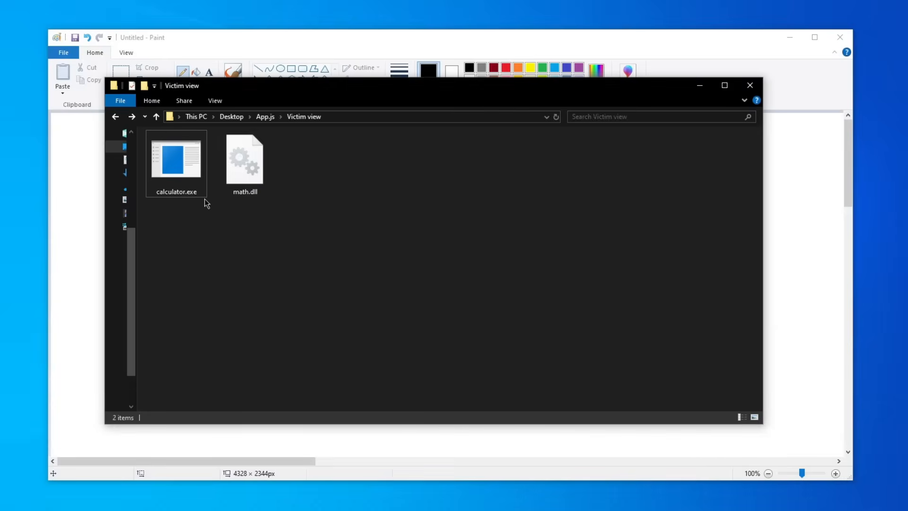
Check calculator.exe's context menu, then minimize the Victim view folder to reveal the diagram.
{"action": "left_click", "coordinate": [197, 190]}
{"action": "right_click", "coordinate": [192, 177]}
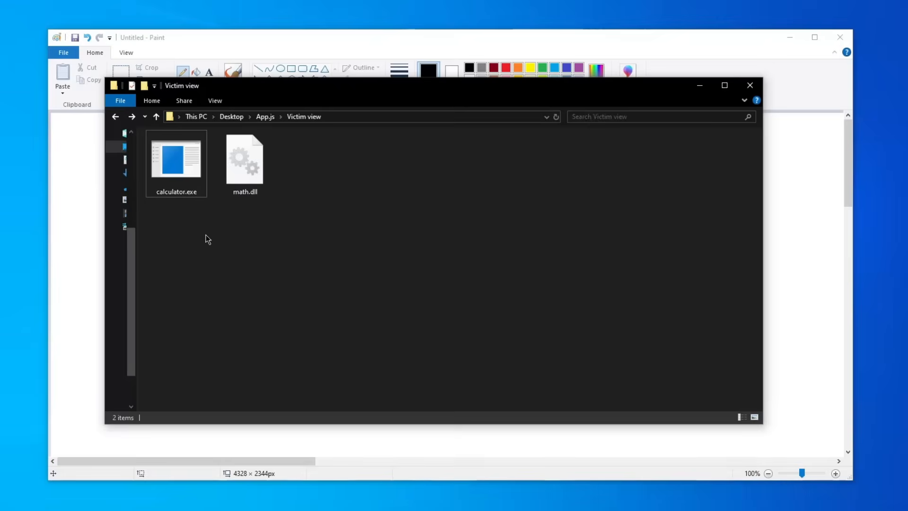
{"action": "left_click_drag", "start_coordinate": [206, 235], "coordinate": [175, 174]}
{"action": "left_click", "coordinate": [233, 222]}
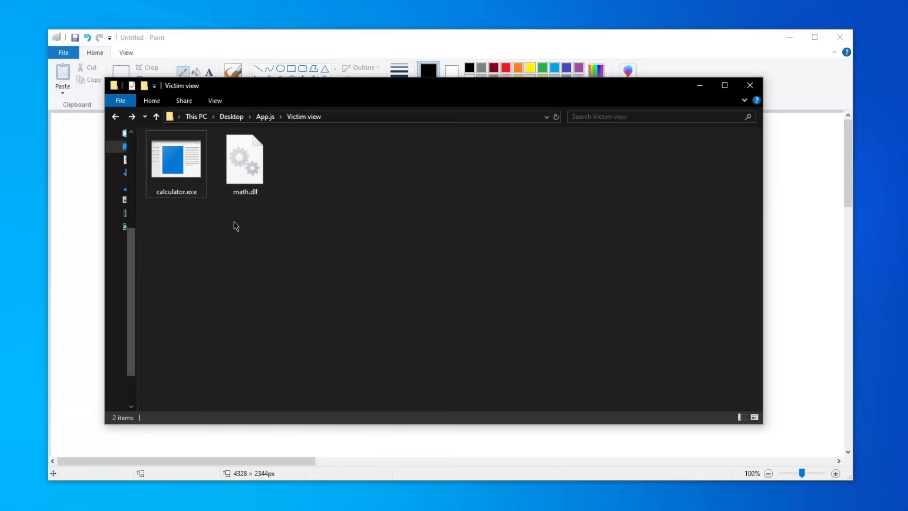
{"action": "left_click", "coordinate": [699, 85]}
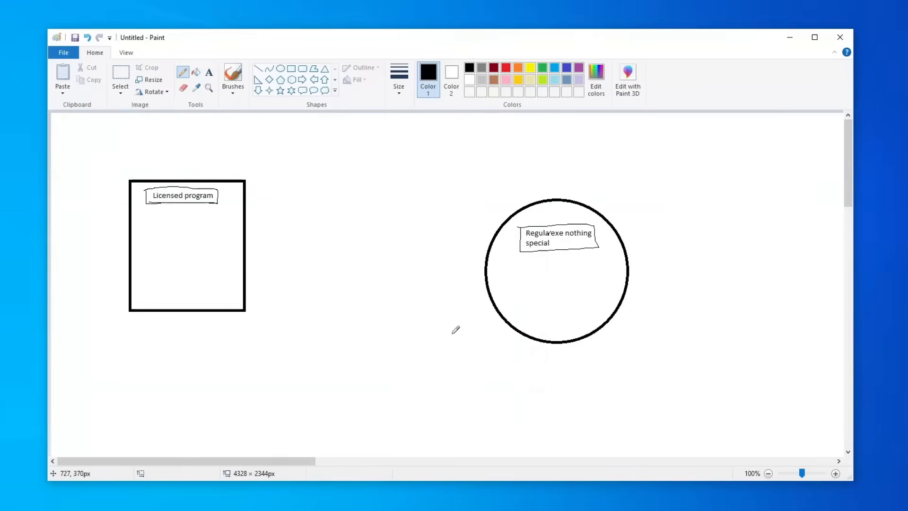
Draw a double-headed arrow between box and circle and boundaries around both shapes.
{"action": "mouse_move", "coordinate": [269, 272]}
{"action": "left_mouse_down"}
{"action": "mouse_move", "coordinate": [446, 278]}
{"action": "mouse_move", "coordinate": [483, 289]}
{"action": "mouse_move", "coordinate": [430, 294]}
{"action": "left_mouse_up"}
{"action": "mouse_move", "coordinate": [279, 256]}
{"action": "left_mouse_down"}
{"action": "mouse_move", "coordinate": [257, 275]}
{"action": "mouse_move", "coordinate": [282, 294]}
{"action": "left_mouse_up"}
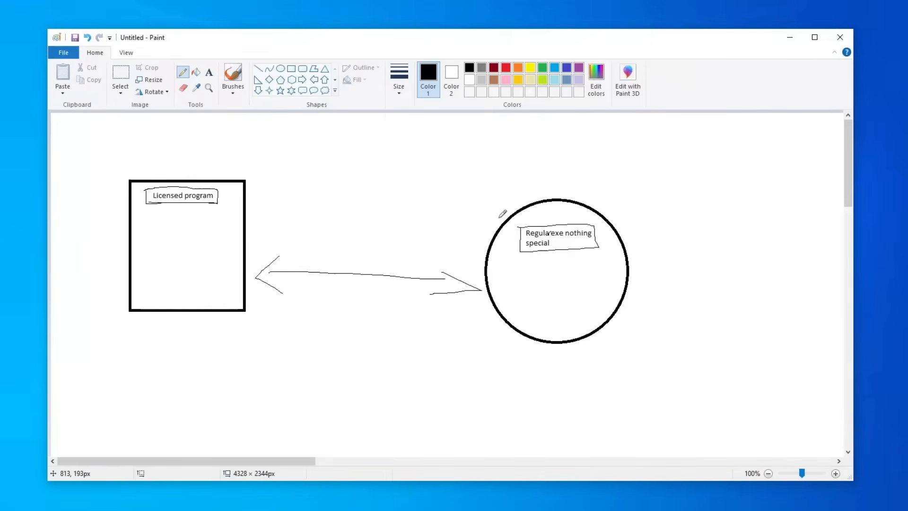
{"action": "mouse_move", "coordinate": [478, 204]}
{"action": "left_mouse_down"}
{"action": "mouse_move", "coordinate": [511, 367]}
{"action": "mouse_move", "coordinate": [641, 297]}
{"action": "mouse_move", "coordinate": [487, 197]}
{"action": "mouse_move", "coordinate": [448, 207]}
{"action": "left_mouse_up"}
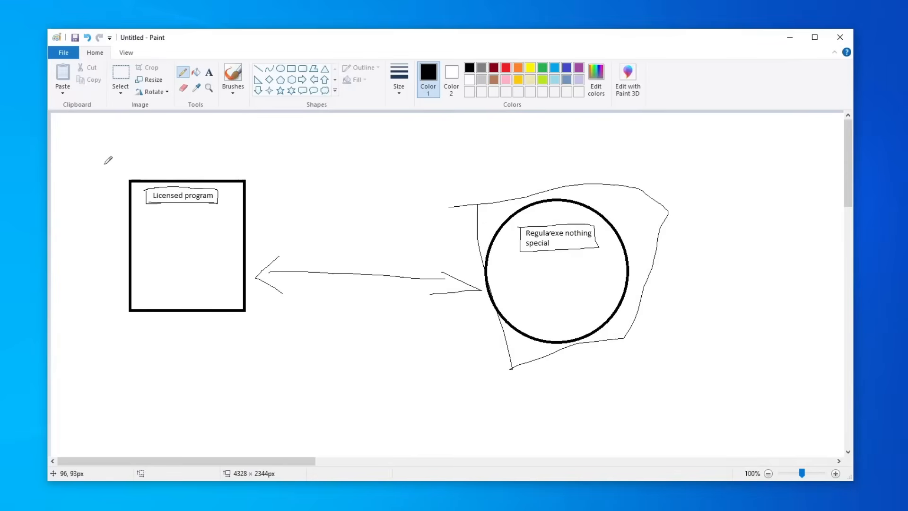
{"action": "mouse_move", "coordinate": [103, 165]}
{"action": "left_mouse_down"}
{"action": "mouse_move", "coordinate": [237, 175]}
{"action": "mouse_move", "coordinate": [105, 182]}
{"action": "left_mouse_up"}
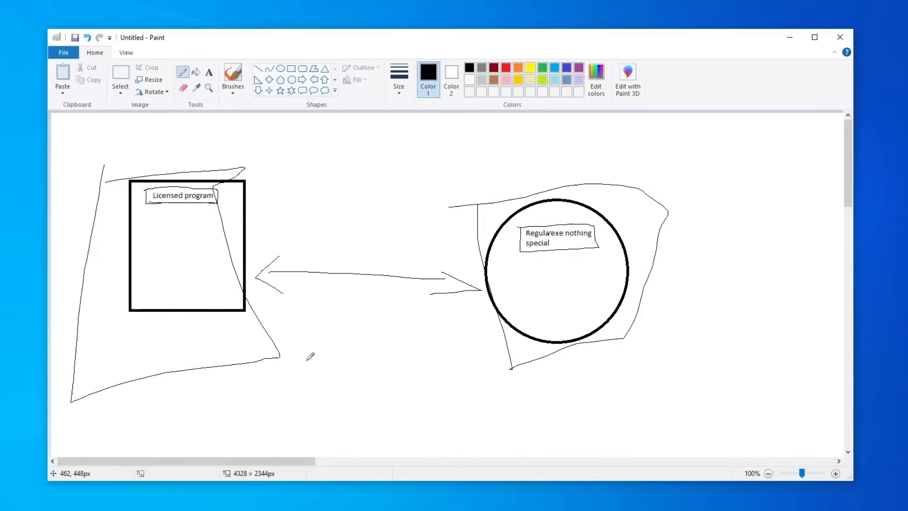
{"action": "left_click", "coordinate": [788, 41]}
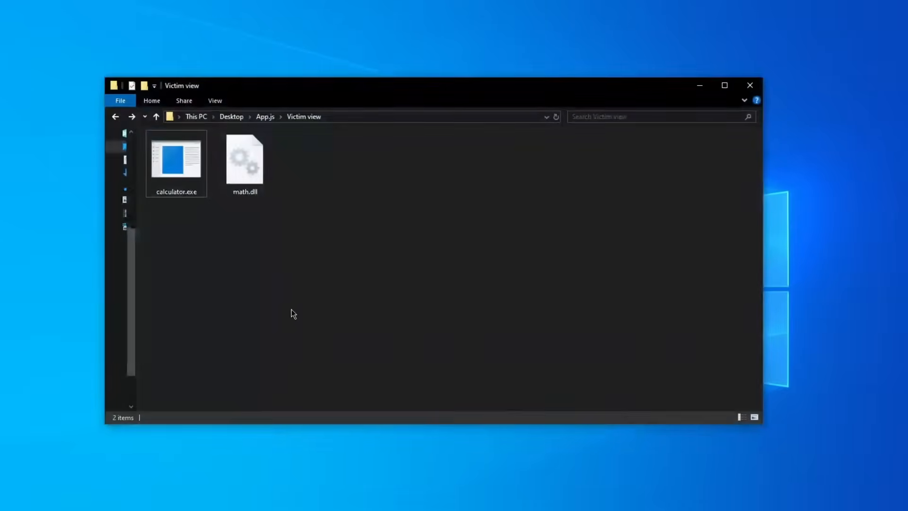
{"action": "left_click", "coordinate": [174, 178]}
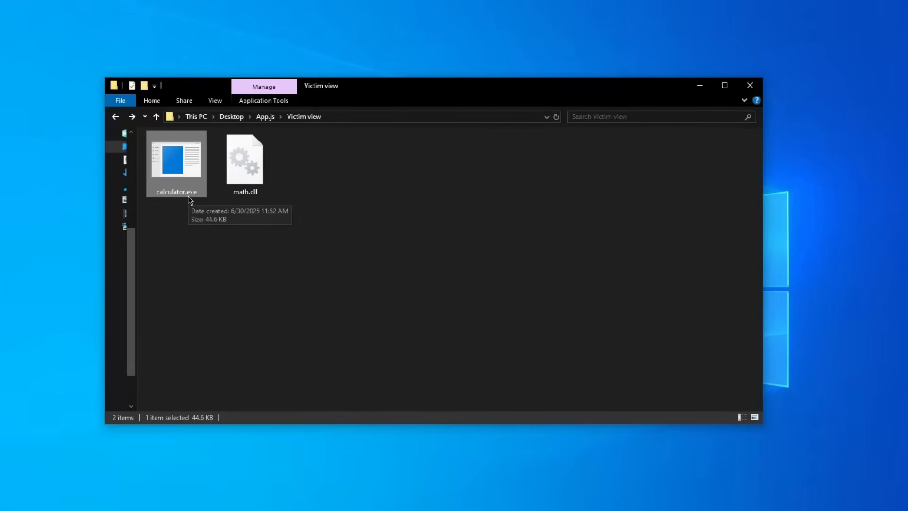
{"action": "mouse_move", "coordinate": [176, 165]}
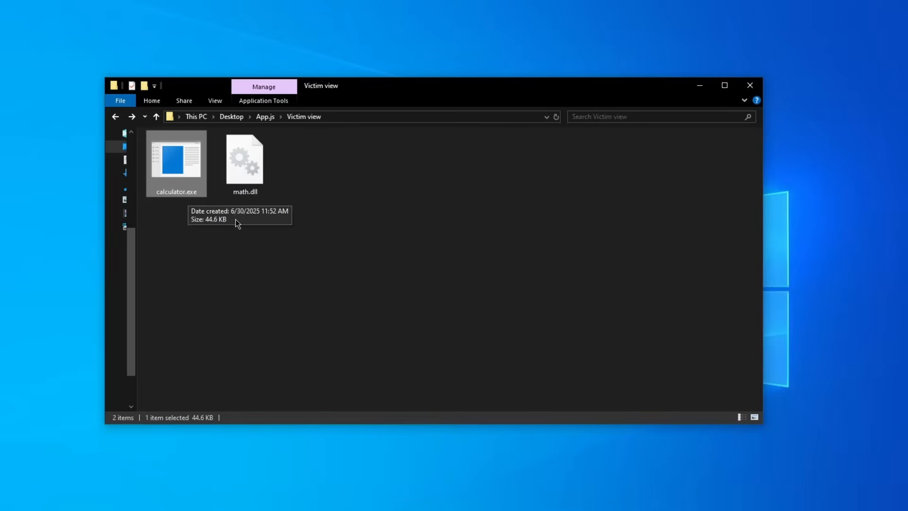
{"action": "left_click_drag", "start_coordinate": [345, 253], "coordinate": [258, 171]}
{"action": "double_click", "coordinate": [178, 170]}
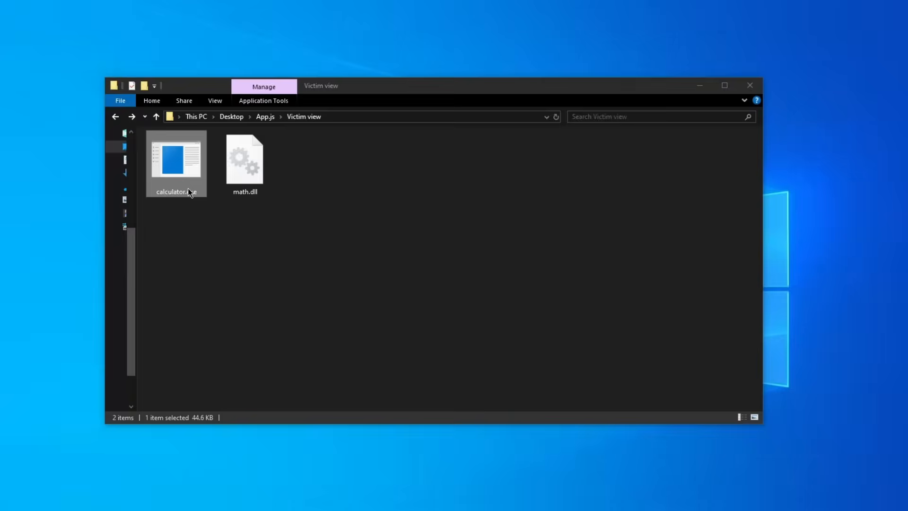
{"action": "mouse_move", "coordinate": [48, 24]}
{"action": "left_mouse_down"}
{"action": "mouse_move", "coordinate": [78, 57]}
{"action": "mouse_move", "coordinate": [388, 225]}
{"action": "left_mouse_up"}
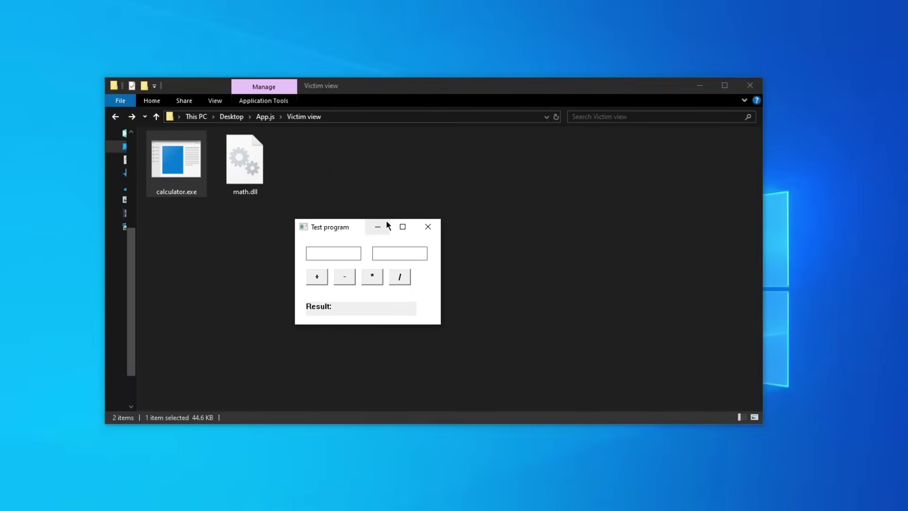
{"action": "left_click", "coordinate": [426, 226]}
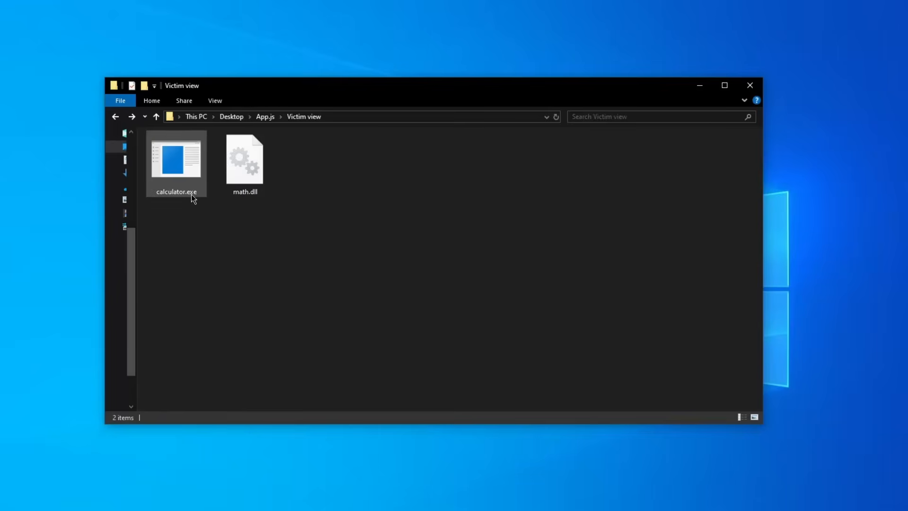
{"action": "left_click", "coordinate": [261, 197]}
{"action": "left_click", "coordinate": [256, 255]}
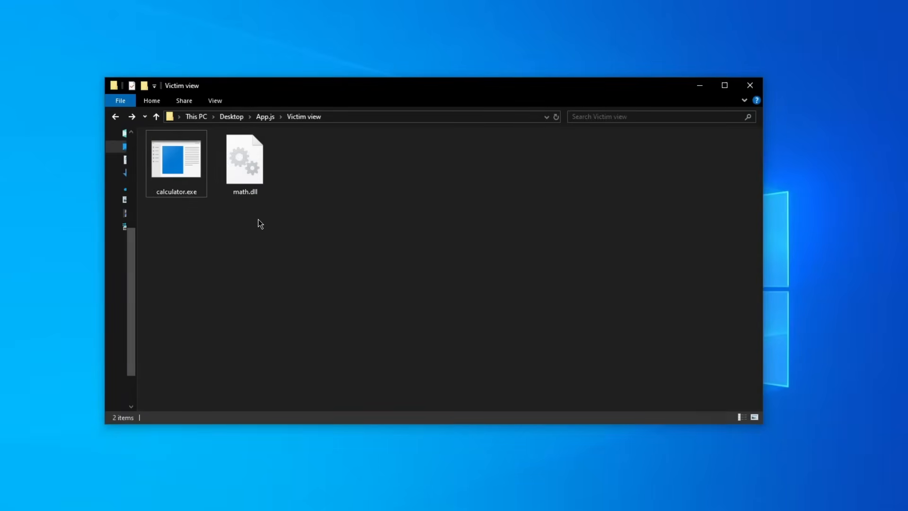
{"action": "left_click", "coordinate": [177, 187]}
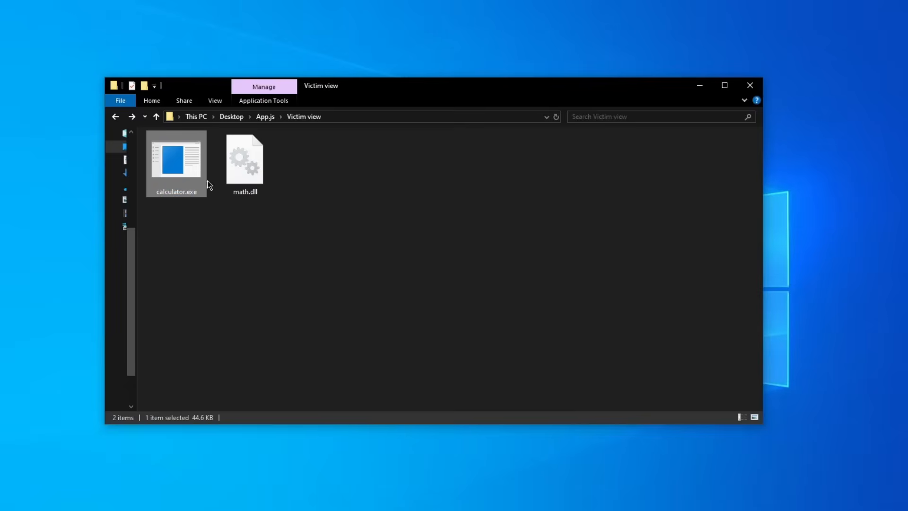
{"action": "left_click", "coordinate": [390, 115]}
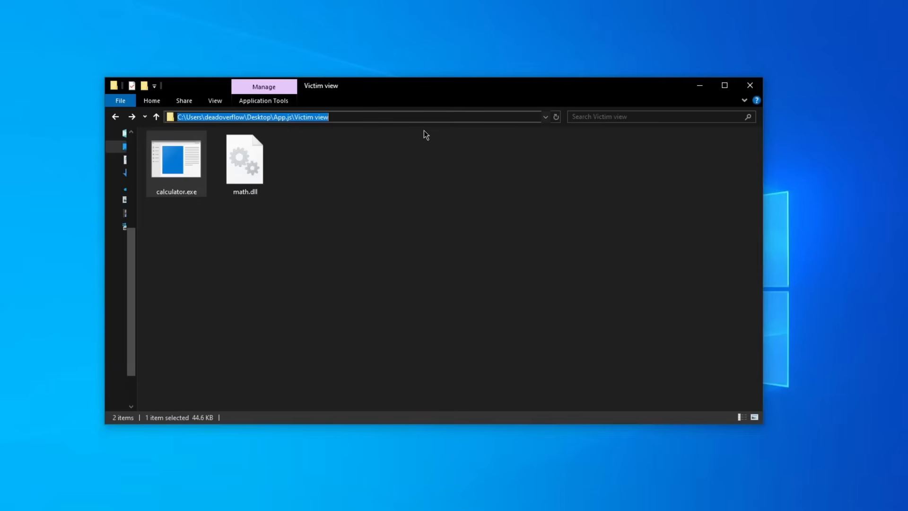
With math.dll selected, browse into C:\Program Files\BraveSoftware.
{"action": "mouse_move", "coordinate": [291, 188]}
{"action": "left_mouse_down"}
{"action": "mouse_move", "coordinate": [250, 179]}
{"action": "mouse_move", "coordinate": [296, 212]}
{"action": "left_mouse_up"}
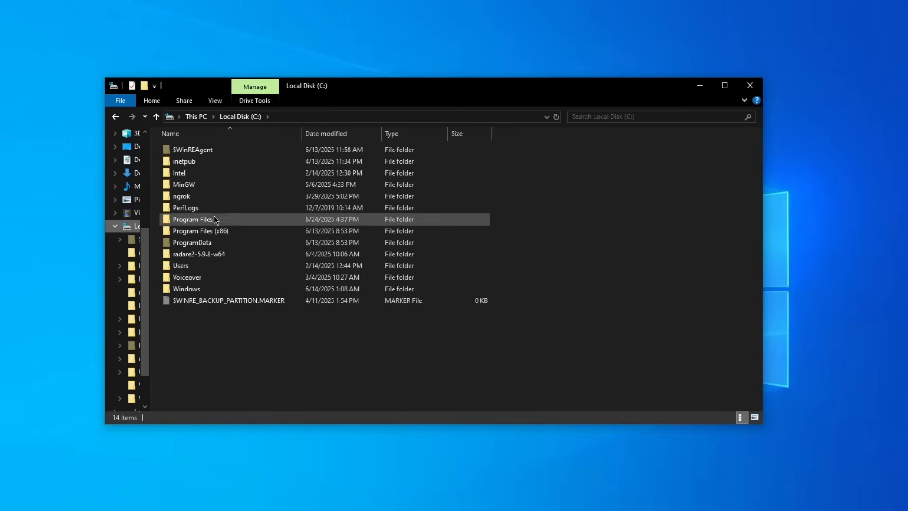
{"action": "double_click", "coordinate": [222, 225]}
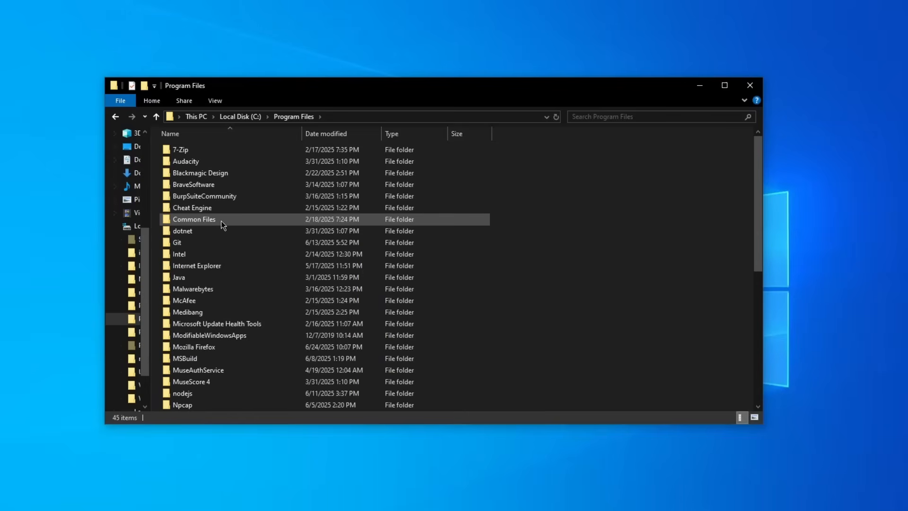
{"action": "double_click", "coordinate": [221, 186]}
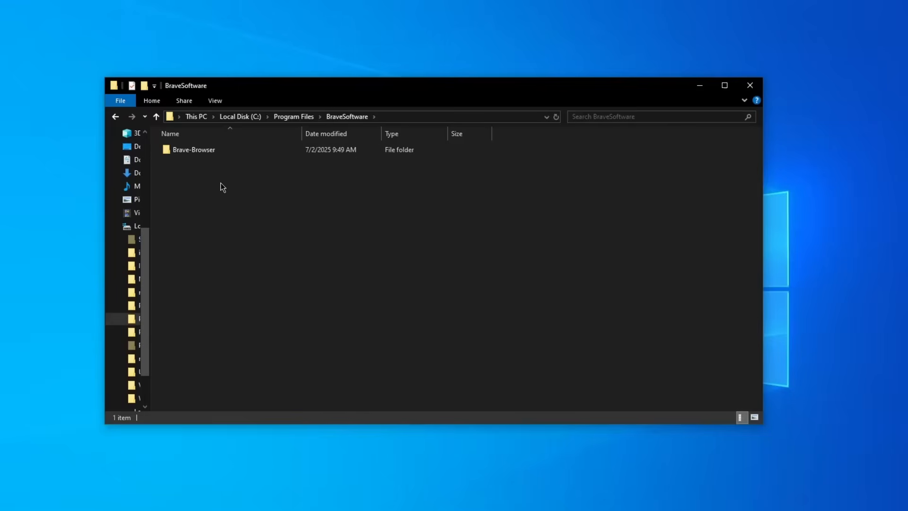
{"action": "key", "text": "ctrl+v"}
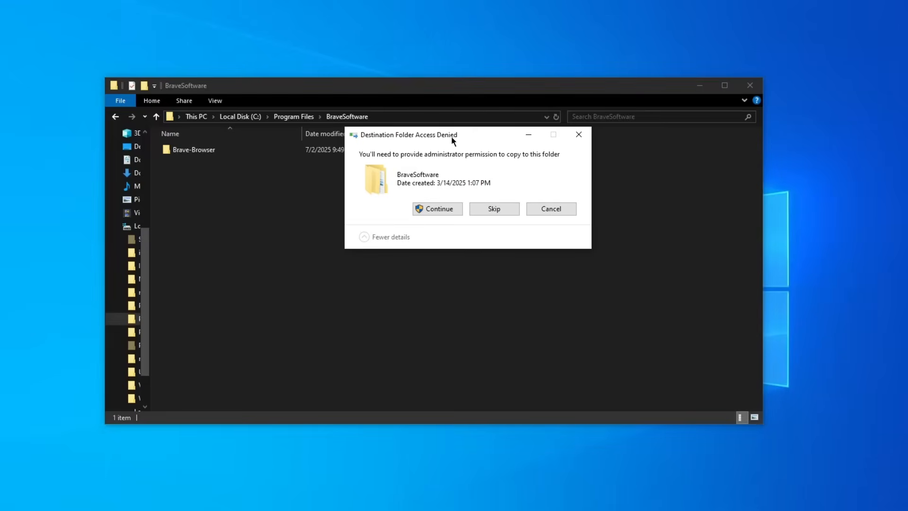
{"action": "left_click_drag", "start_coordinate": [450, 136], "coordinate": [349, 165]}
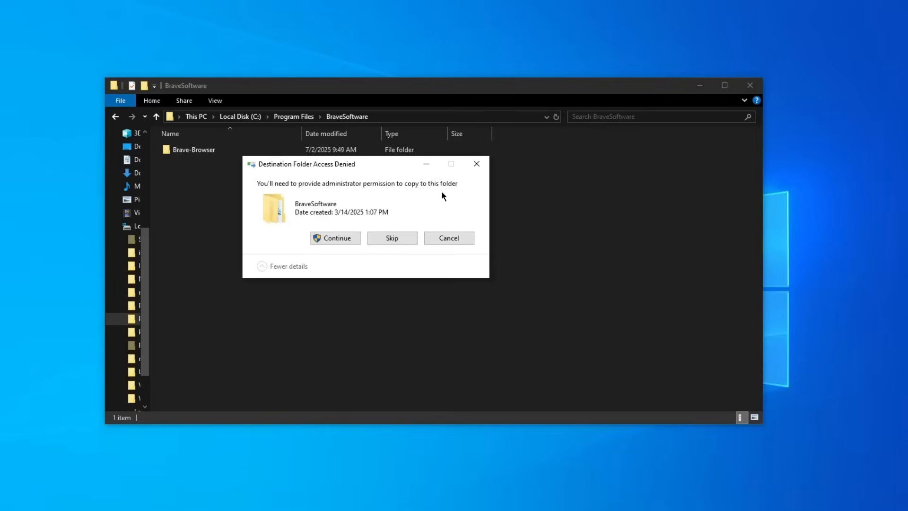
{"action": "left_click", "coordinate": [476, 164]}
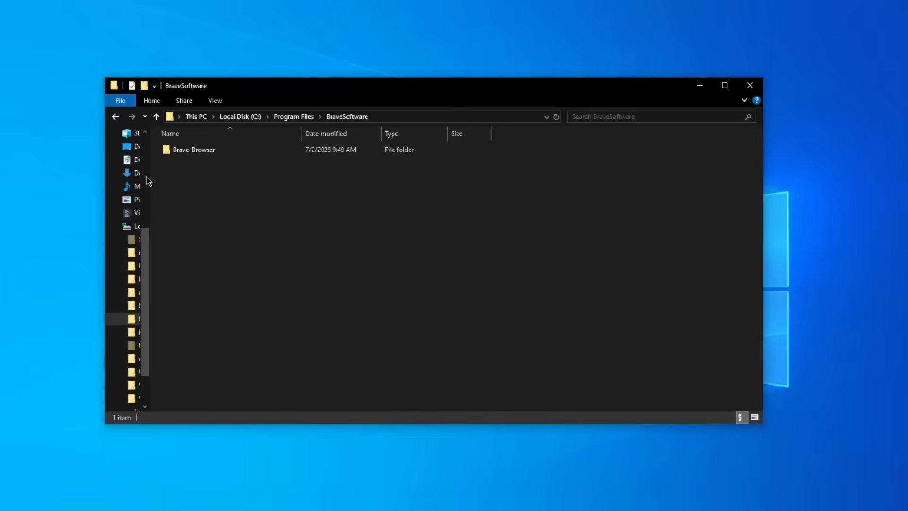
{"action": "left_click_drag", "start_coordinate": [148, 182], "coordinate": [175, 186]}
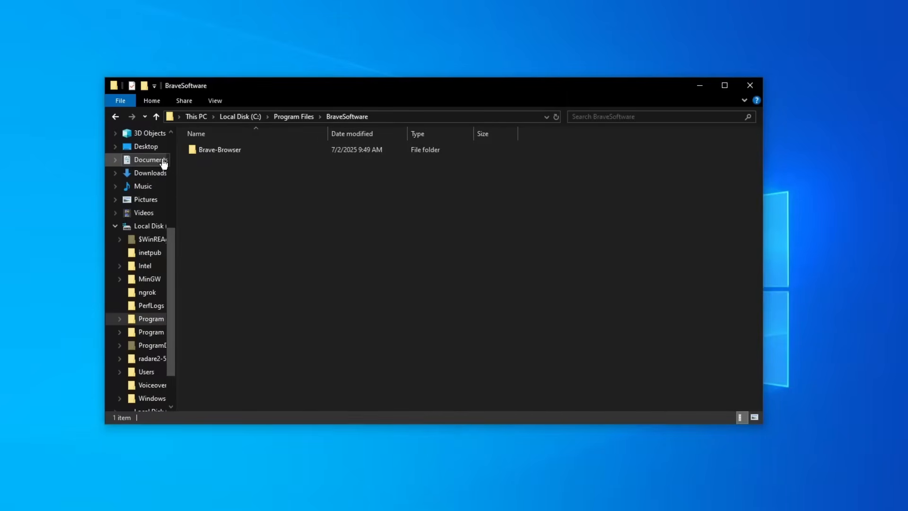
Return to Victim view and select math.dll together with the new math - Copy.dll.
{"action": "key", "text": "alt+Left"}
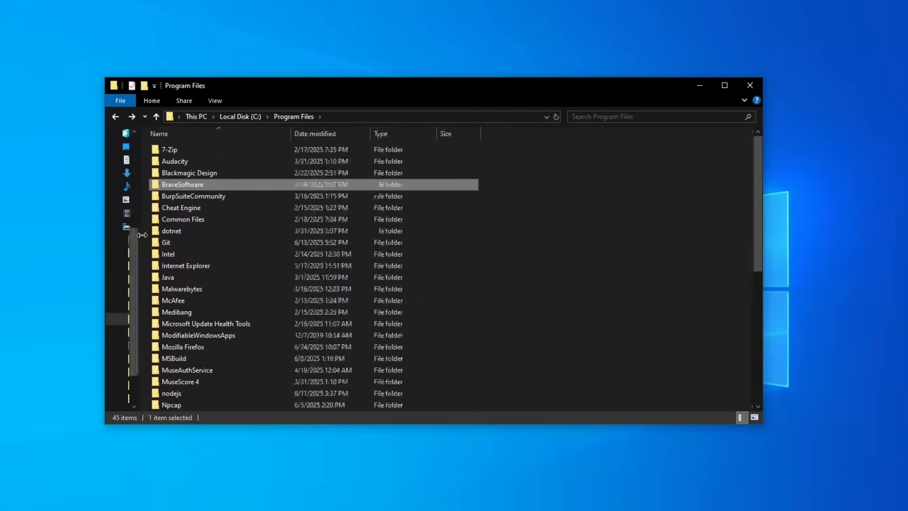
{"action": "key", "text": "alt+Left"}
{"action": "key", "text": "alt+Left"}
{"action": "left_click", "coordinate": [222, 213]}
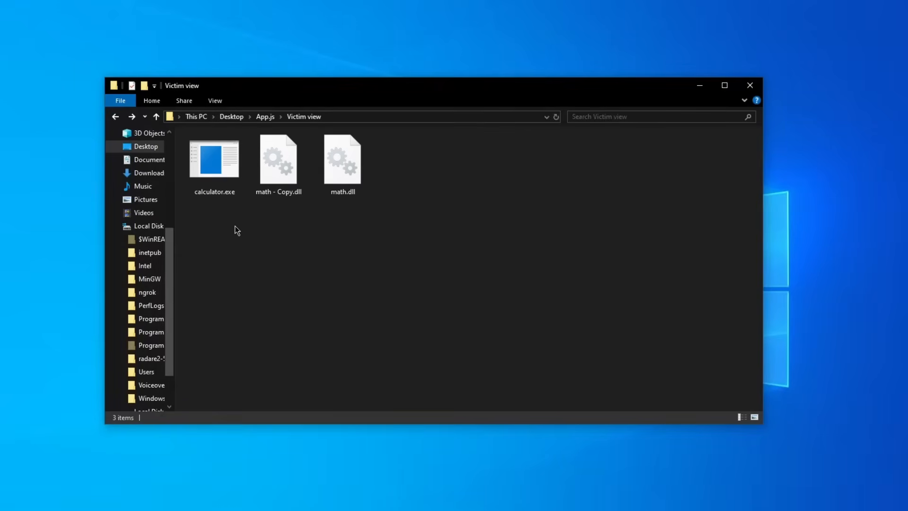
{"action": "left_click_drag", "start_coordinate": [176, 217], "coordinate": [132, 218]}
{"action": "left_click", "coordinate": [299, 163]}
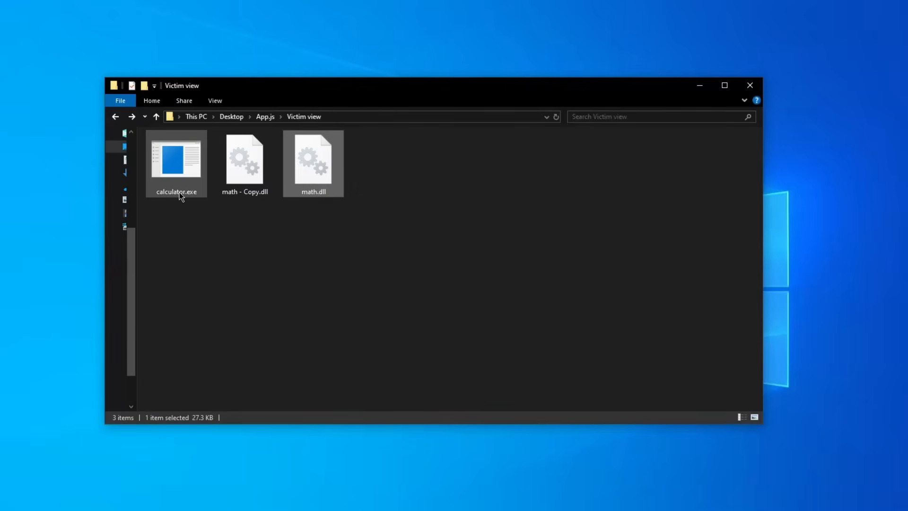
{"action": "mouse_move", "coordinate": [176, 171]}
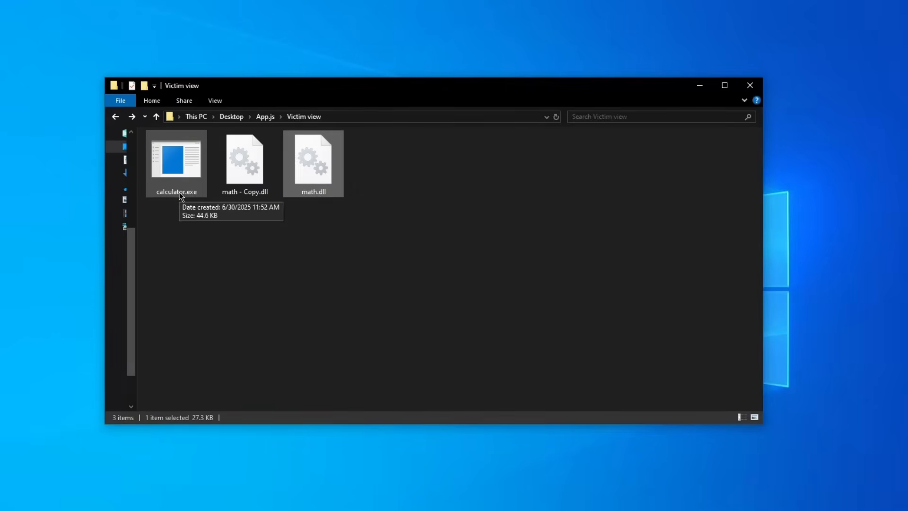
{"action": "left_click_drag", "start_coordinate": [405, 204], "coordinate": [269, 174]}
{"action": "left_click", "coordinate": [397, 117]}
{"action": "left_click", "coordinate": [421, 180]}
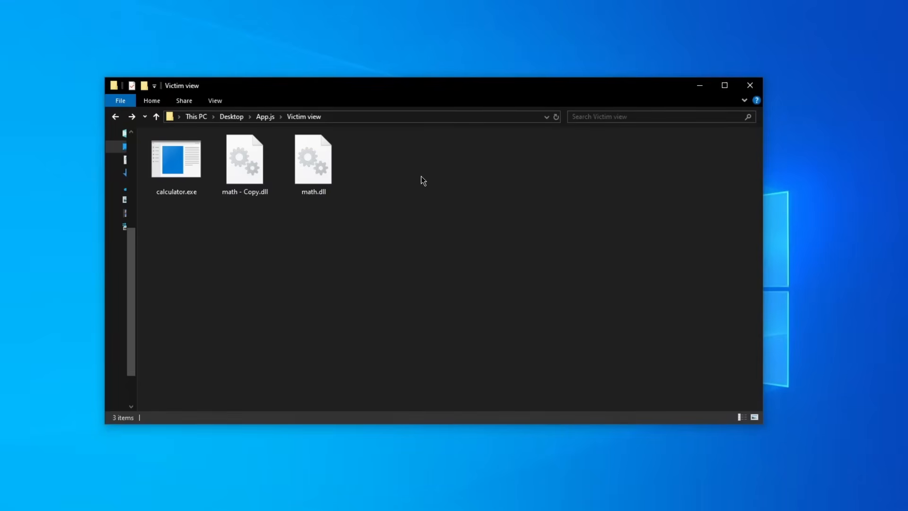
Step the selection across math.dll, math - Copy.dll and calculator.exe, then undo the Paint outlines.
{"action": "left_click", "coordinate": [325, 176]}
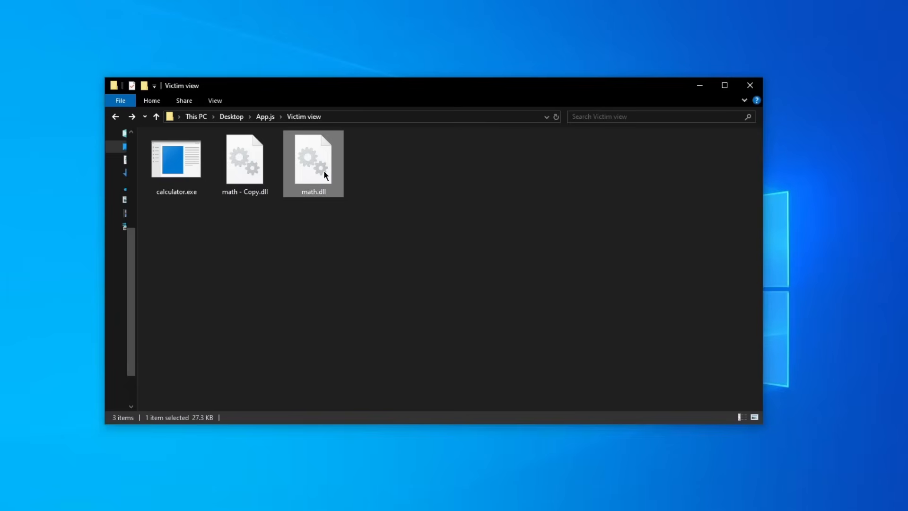
{"action": "mouse_move", "coordinate": [313, 164]}
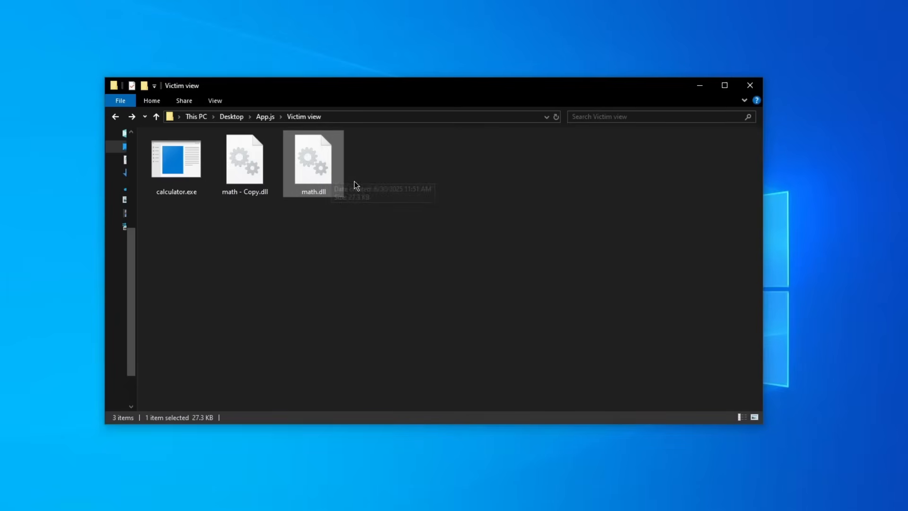
{"action": "left_click", "coordinate": [378, 197]}
{"action": "left_click", "coordinate": [306, 159]}
{"action": "left_click", "coordinate": [271, 192]}
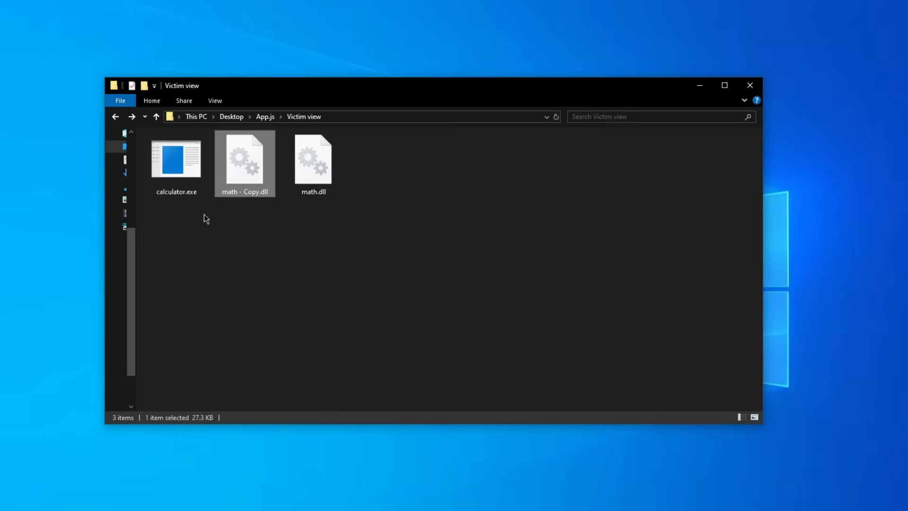
{"action": "key", "text": "Left"}
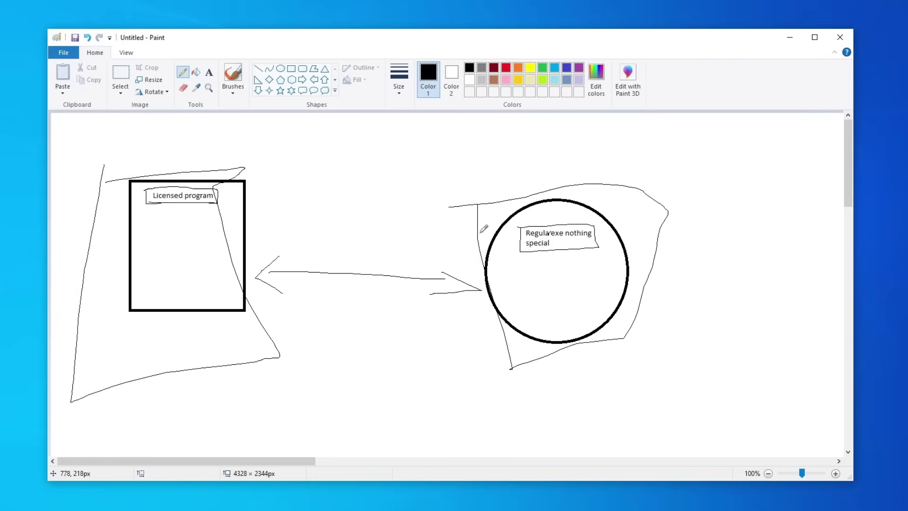
{"action": "key", "text": "ctrl+z"}
{"action": "key", "text": "ctrl+z"}
{"action": "key", "text": "ctrl+z"}
{"action": "key", "text": "ctrl+z"}
{"action": "key", "text": "ctrl+z"}
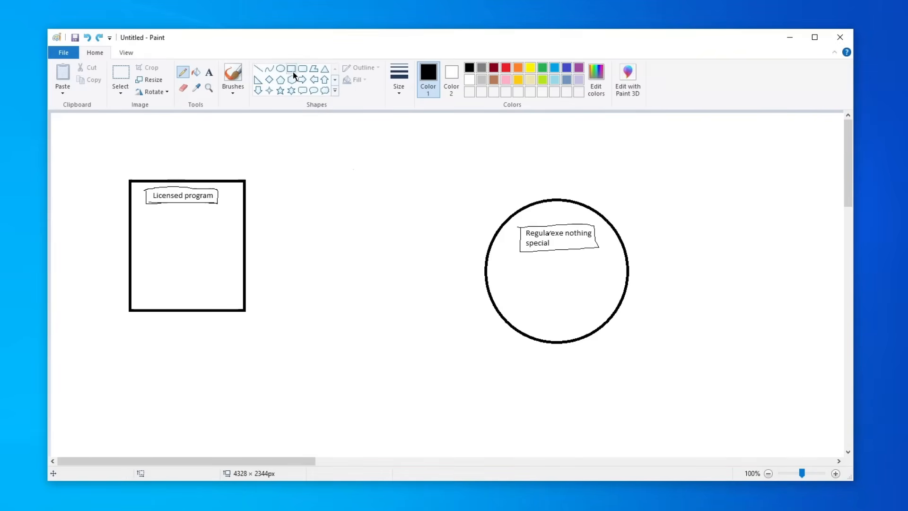
Scribble out the regular exe label, write dll in the circle and frame it.
{"action": "left_click_drag", "start_coordinate": [528, 230], "coordinate": [585, 245]}
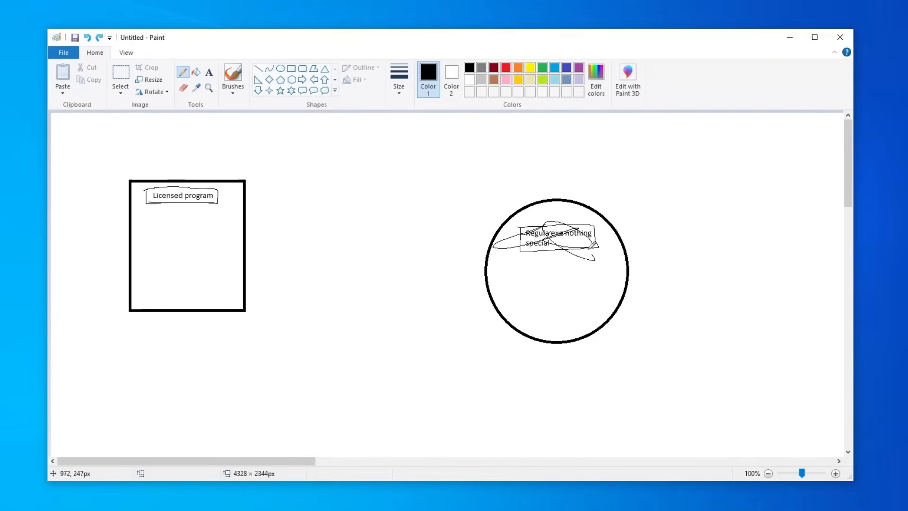
{"action": "mouse_move", "coordinate": [535, 261]}
{"action": "left_mouse_down"}
{"action": "mouse_move", "coordinate": [530, 293]}
{"action": "mouse_move", "coordinate": [565, 289]}
{"action": "mouse_move", "coordinate": [515, 295]}
{"action": "left_mouse_up"}
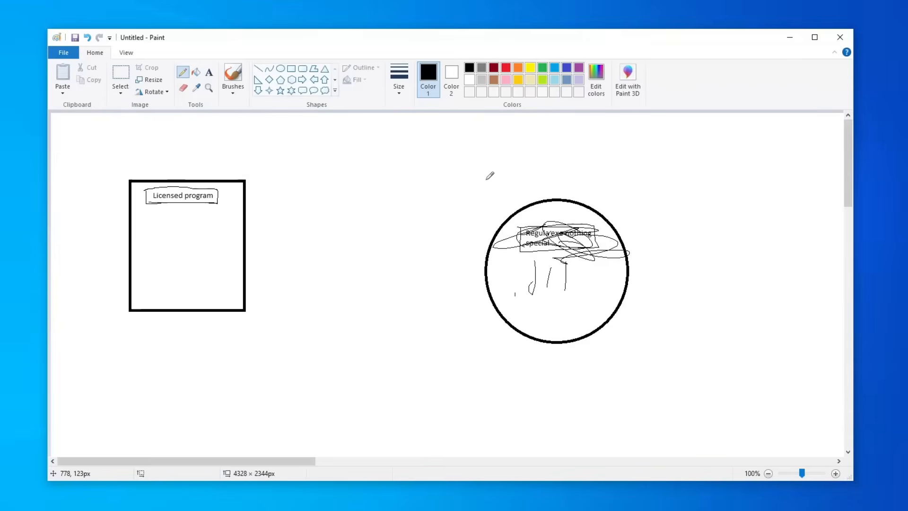
{"action": "left_click_drag", "start_coordinate": [486, 182], "coordinate": [645, 323]}
{"action": "left_click_drag", "start_coordinate": [645, 288], "coordinate": [487, 184]}
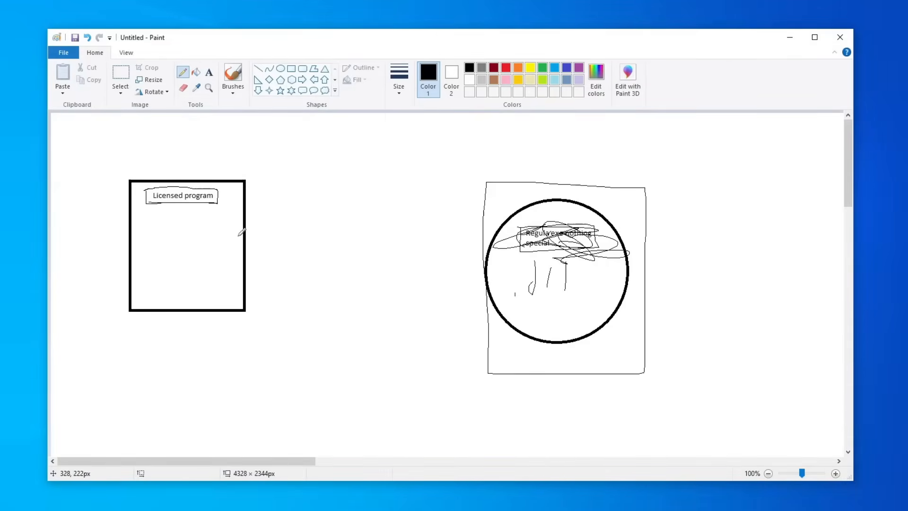
Draw arrows into Licensed program, across to the circle frame, and back again.
{"action": "mouse_move", "coordinate": [209, 367]}
{"action": "left_mouse_down"}
{"action": "mouse_move", "coordinate": [203, 317]}
{"action": "mouse_move", "coordinate": [211, 312]}
{"action": "mouse_move", "coordinate": [202, 316]}
{"action": "mouse_move", "coordinate": [221, 330]}
{"action": "left_mouse_up"}
{"action": "mouse_move", "coordinate": [247, 190]}
{"action": "left_mouse_down"}
{"action": "mouse_move", "coordinate": [505, 189]}
{"action": "mouse_move", "coordinate": [510, 214]}
{"action": "mouse_move", "coordinate": [317, 247]}
{"action": "left_mouse_up"}
{"action": "left_click_drag", "start_coordinate": [395, 226], "coordinate": [449, 240]}
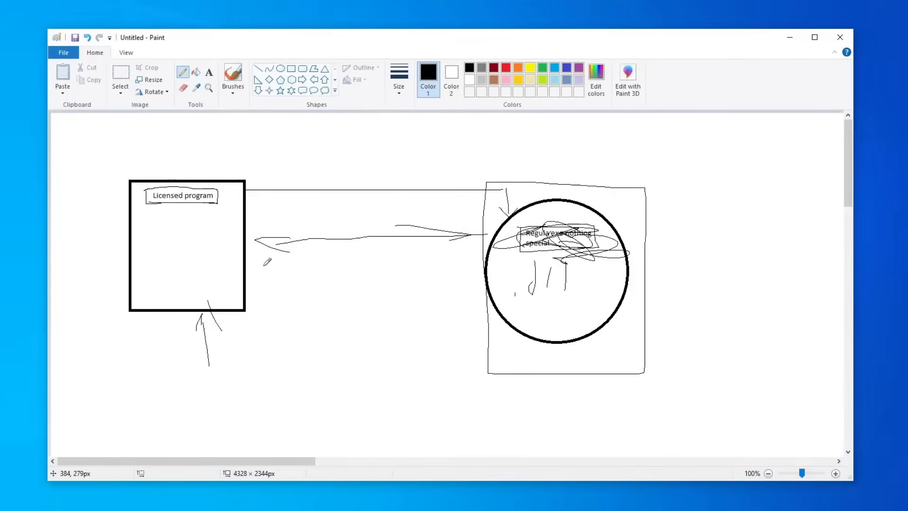
{"action": "mouse_move", "coordinate": [298, 273]}
{"action": "left_mouse_down"}
{"action": "mouse_move", "coordinate": [319, 296]}
{"action": "mouse_move", "coordinate": [485, 282]}
{"action": "mouse_move", "coordinate": [418, 291]}
{"action": "left_mouse_up"}
Cross out the circle frame, sketch a dll box to its right and link it back to Licensed program.
{"action": "left_click_drag", "start_coordinate": [657, 177], "coordinate": [499, 369]}
{"action": "left_click_drag", "start_coordinate": [476, 164], "coordinate": [602, 316]}
{"action": "mouse_move", "coordinate": [682, 201]}
{"action": "left_mouse_down"}
{"action": "mouse_move", "coordinate": [672, 348]}
{"action": "mouse_move", "coordinate": [844, 353]}
{"action": "left_mouse_up"}
{"action": "left_click_drag", "start_coordinate": [714, 202], "coordinate": [845, 245]}
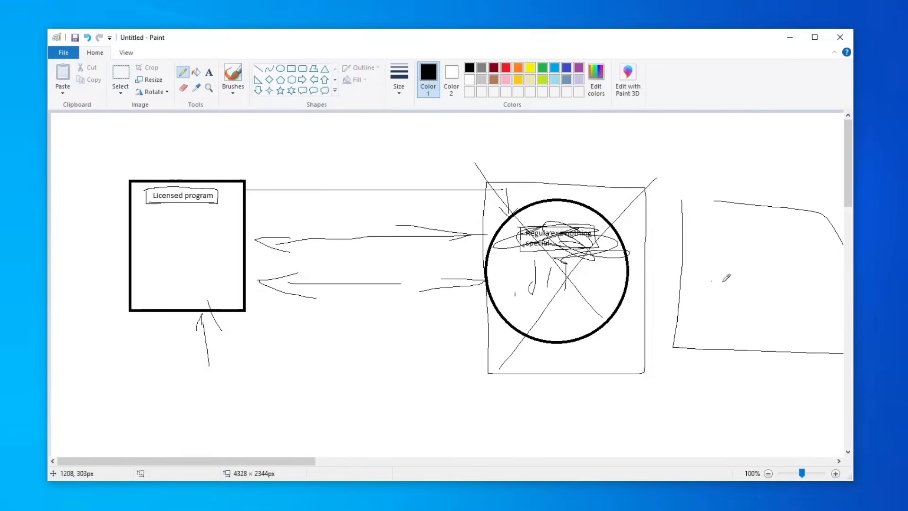
{"action": "mouse_move", "coordinate": [730, 266]}
{"action": "left_mouse_down"}
{"action": "mouse_move", "coordinate": [734, 249]}
{"action": "mouse_move", "coordinate": [739, 287]}
{"action": "left_mouse_up"}
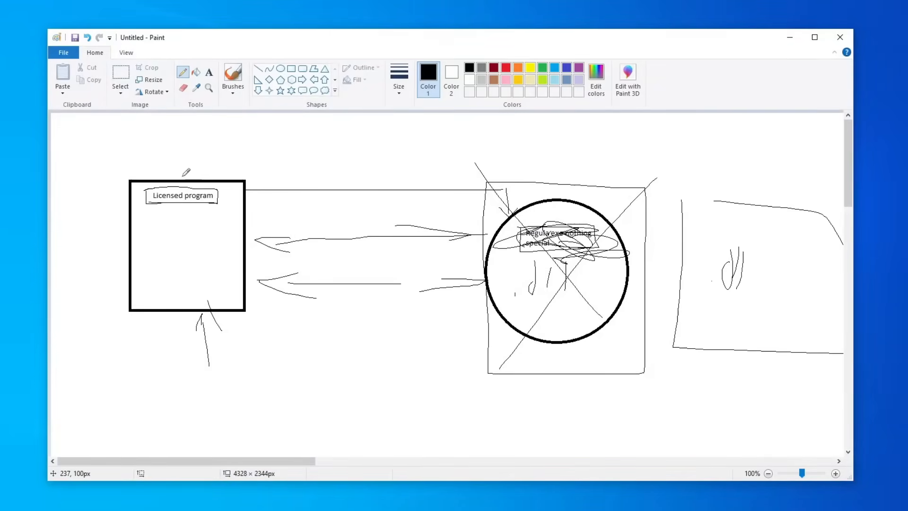
{"action": "mouse_move", "coordinate": [679, 203]}
{"action": "left_mouse_down"}
{"action": "mouse_move", "coordinate": [708, 200]}
{"action": "mouse_move", "coordinate": [221, 172]}
{"action": "left_mouse_up"}
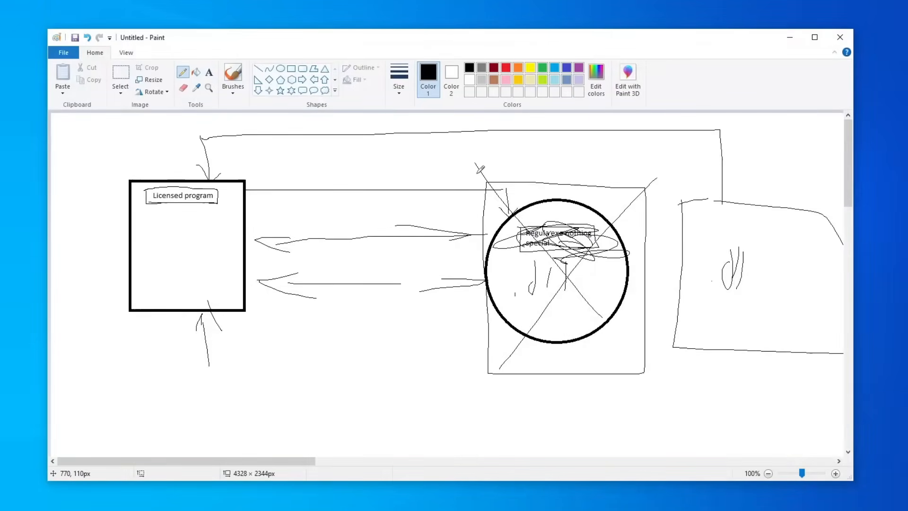
Sketch a small box below Licensed program, a large box below the circle and a shape above.
{"action": "left_click_drag", "start_coordinate": [283, 362], "coordinate": [284, 403]}
{"action": "mouse_move", "coordinate": [360, 398]}
{"action": "left_mouse_down"}
{"action": "mouse_move", "coordinate": [284, 362]}
{"action": "mouse_move", "coordinate": [319, 349]}
{"action": "mouse_move", "coordinate": [328, 369]}
{"action": "mouse_move", "coordinate": [312, 388]}
{"action": "mouse_move", "coordinate": [348, 384]}
{"action": "mouse_move", "coordinate": [324, 365]}
{"action": "mouse_move", "coordinate": [348, 394]}
{"action": "left_mouse_up"}
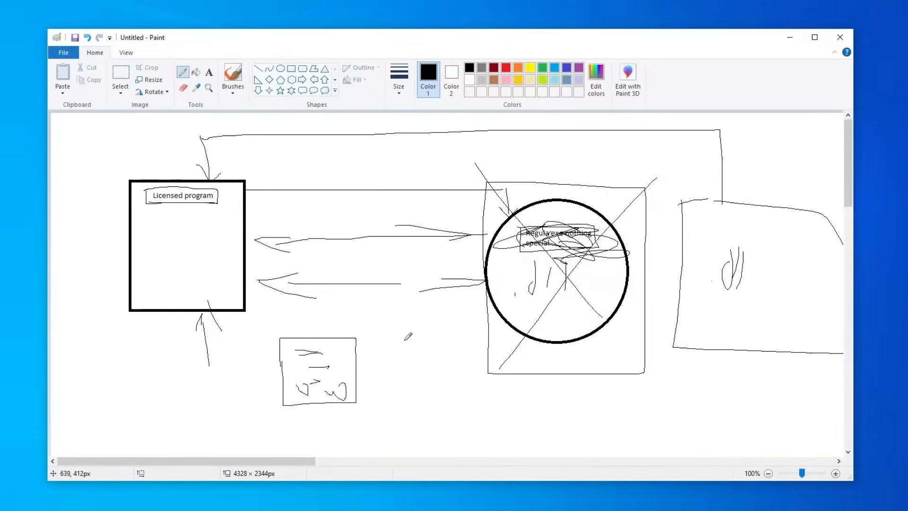
{"action": "mouse_move", "coordinate": [388, 372]}
{"action": "left_mouse_down"}
{"action": "mouse_move", "coordinate": [371, 359]}
{"action": "mouse_move", "coordinate": [378, 370]}
{"action": "left_mouse_up"}
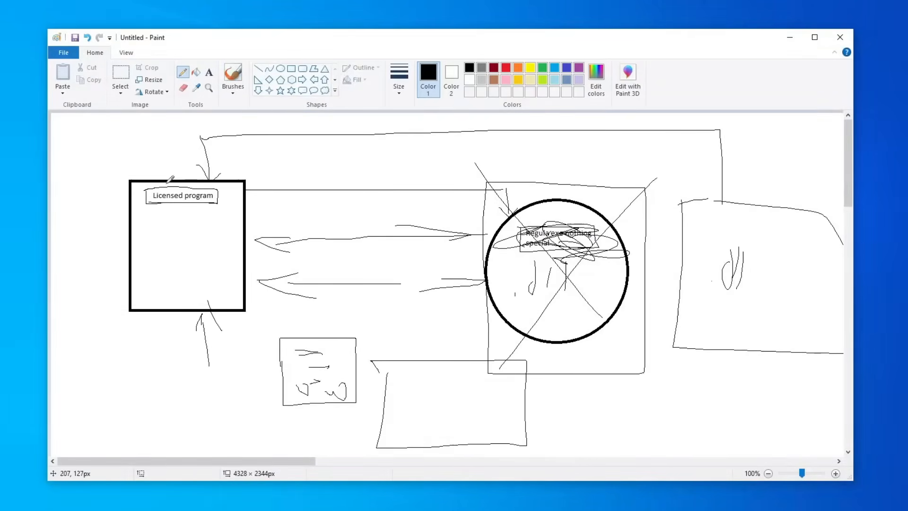
{"action": "left_click_drag", "start_coordinate": [171, 182], "coordinate": [255, 191]}
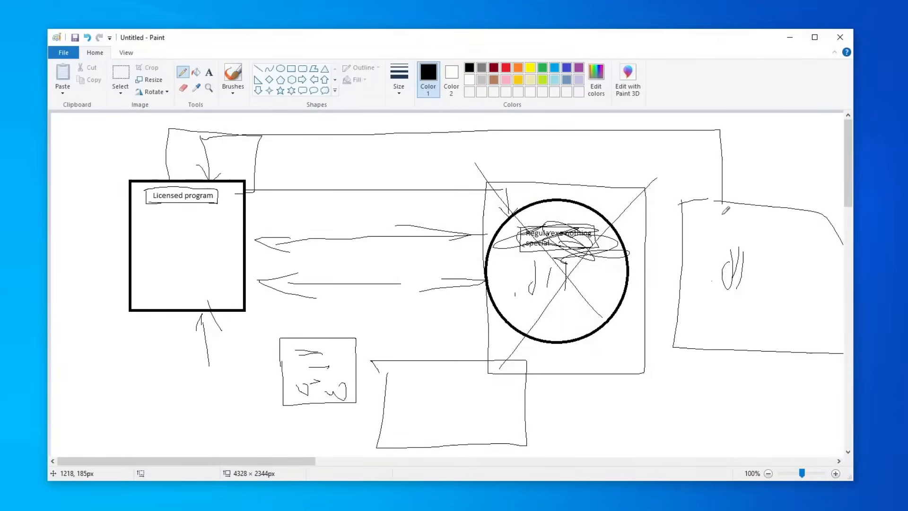
Touch up the right-hand box's corners and add small shapes and a wavy line in the bottom box.
{"action": "left_click_drag", "start_coordinate": [721, 205], "coordinate": [705, 201]}
{"action": "left_click_drag", "start_coordinate": [676, 169], "coordinate": [687, 207]}
{"action": "left_click_drag", "start_coordinate": [843, 189], "coordinate": [832, 218]}
{"action": "left_click_drag", "start_coordinate": [399, 422], "coordinate": [423, 424]}
{"action": "left_click_drag", "start_coordinate": [485, 423], "coordinate": [511, 427]}
{"action": "left_click_drag", "start_coordinate": [403, 389], "coordinate": [468, 393]}
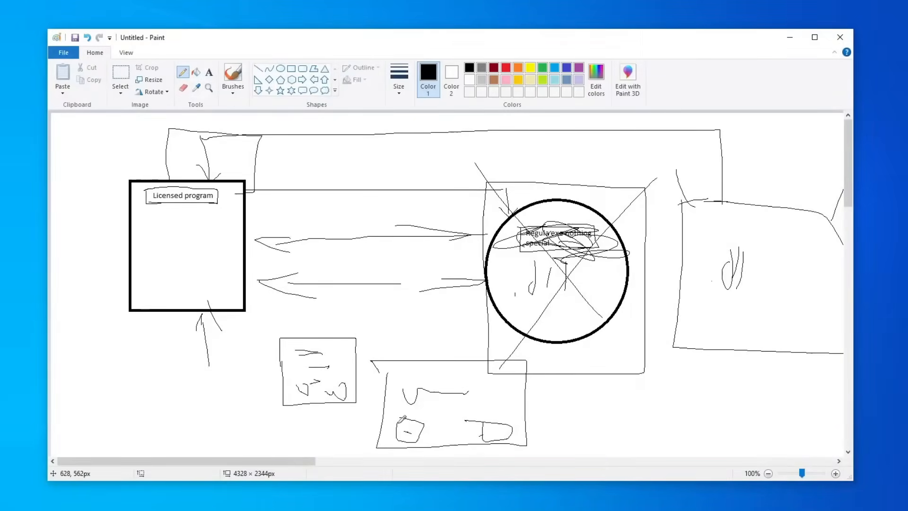
{"action": "left_click_drag", "start_coordinate": [403, 426], "coordinate": [414, 387]}
Reinforce the right-hand box, add an upper box, cross out the circle and switch to Victim view.
{"action": "left_click_drag", "start_coordinate": [693, 204], "coordinate": [673, 171]}
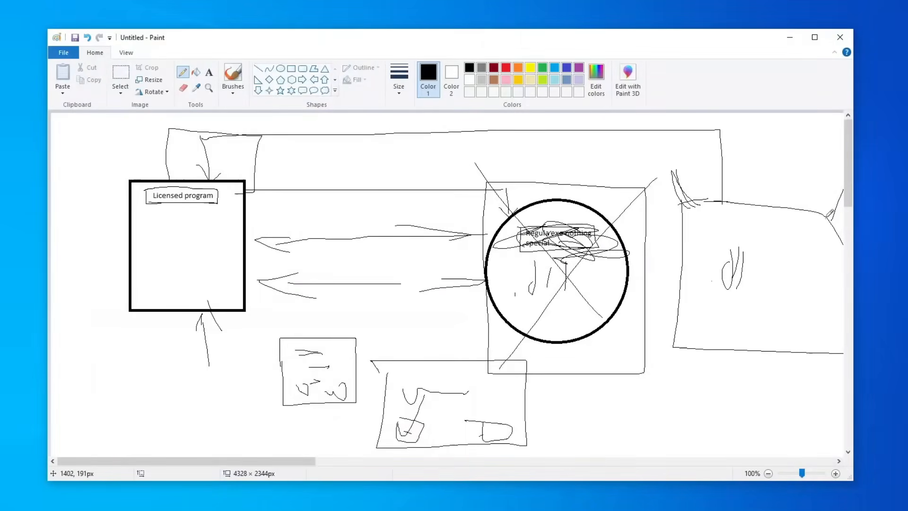
{"action": "left_click_drag", "start_coordinate": [843, 190], "coordinate": [834, 227]}
{"action": "mouse_move", "coordinate": [381, 152]}
{"action": "left_mouse_down"}
{"action": "mouse_move", "coordinate": [419, 188]}
{"action": "mouse_move", "coordinate": [375, 149]}
{"action": "left_mouse_up"}
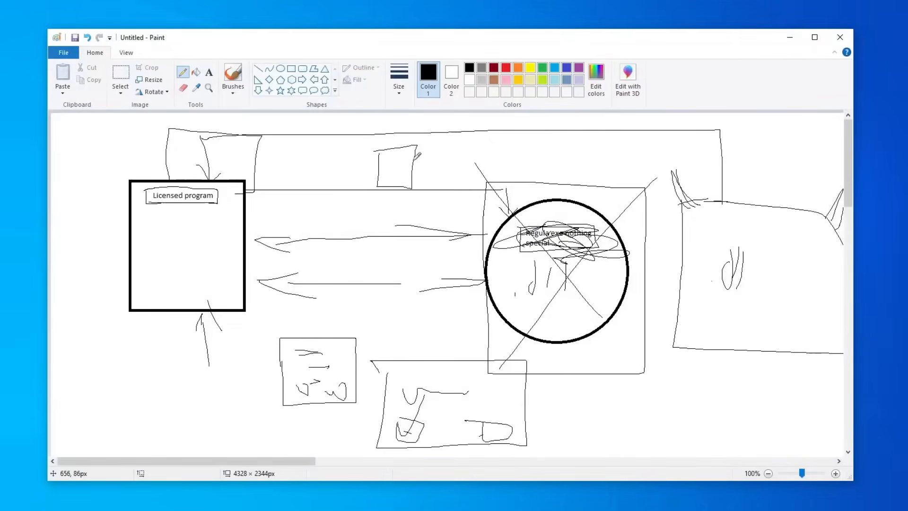
{"action": "left_click_drag", "start_coordinate": [665, 201], "coordinate": [548, 326]}
{"action": "left_click_drag", "start_coordinate": [551, 235], "coordinate": [630, 341]}
{"action": "key", "text": "alt+Tab"}
{"action": "left_click", "coordinate": [370, 300]}
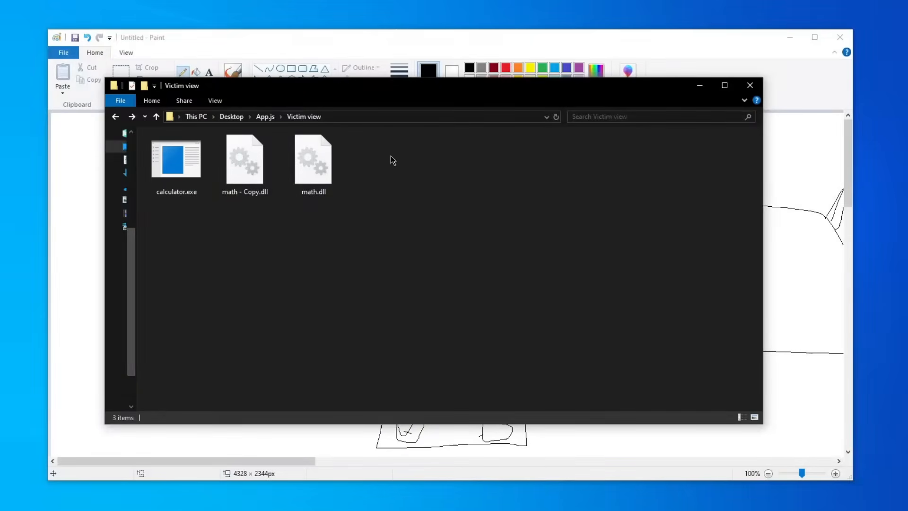
{"action": "left_click", "coordinate": [395, 117]}
{"action": "left_click", "coordinate": [384, 171]}
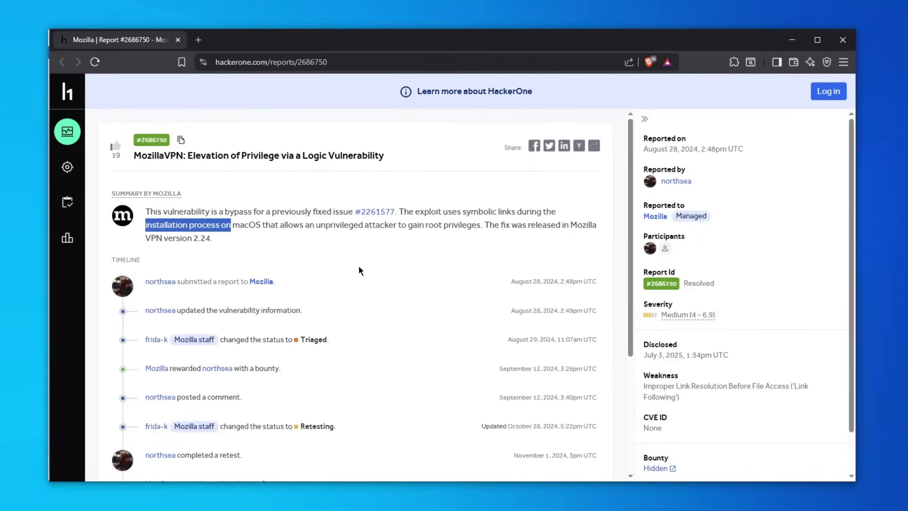
Clear the old highlight and select the word 'macOS' in the MozillaVPN report summary.
{"action": "left_click", "coordinate": [330, 235]}
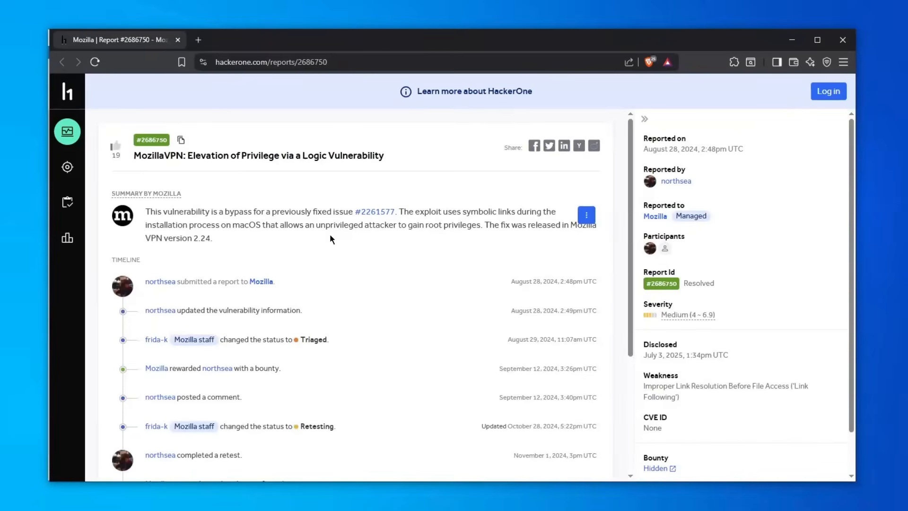
{"action": "double_click", "coordinate": [260, 226]}
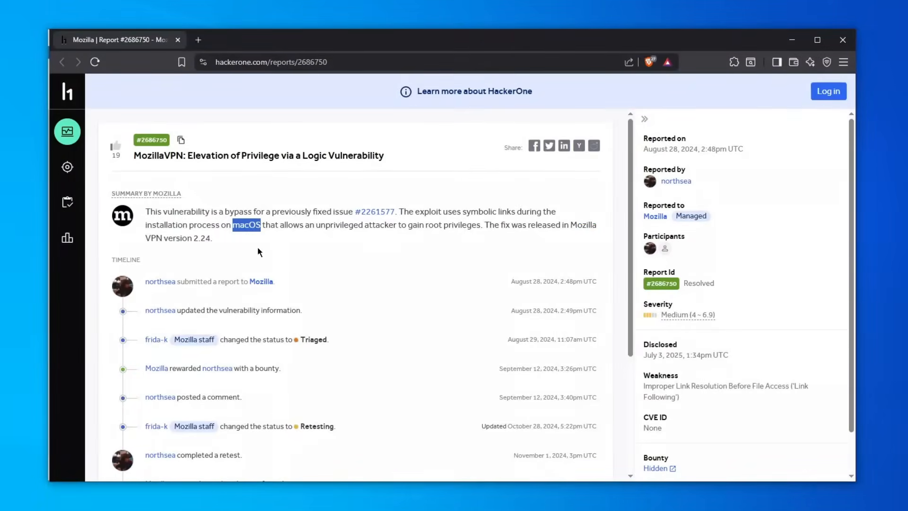